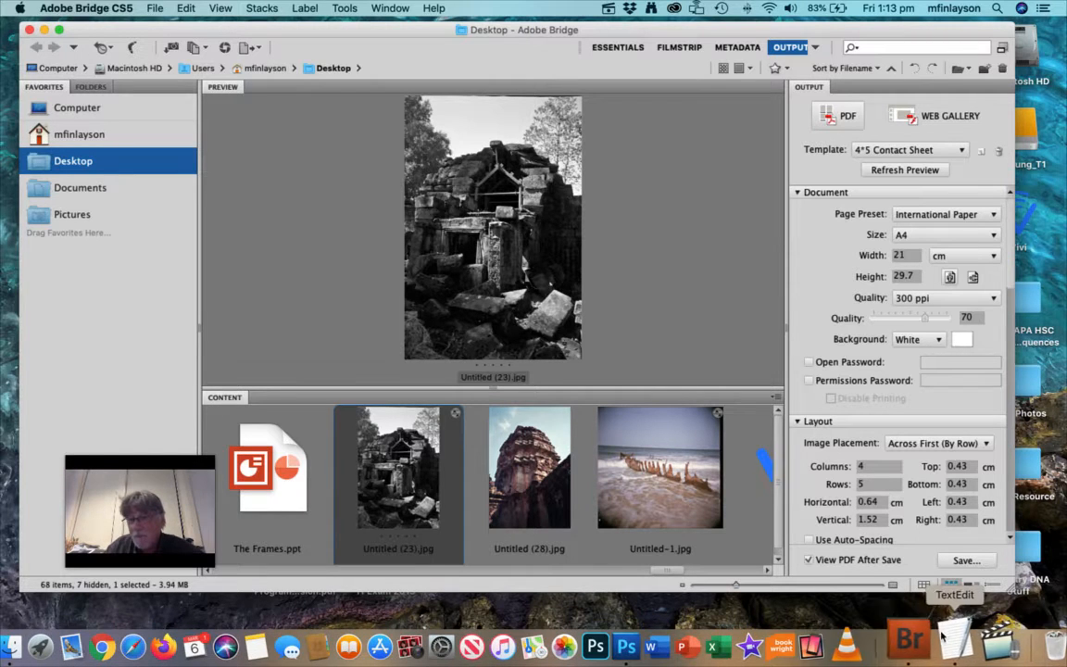
Step: Open the black-and-white ruin photo Untitled (23).jpg in Camera Raw
right_click(474, 255)
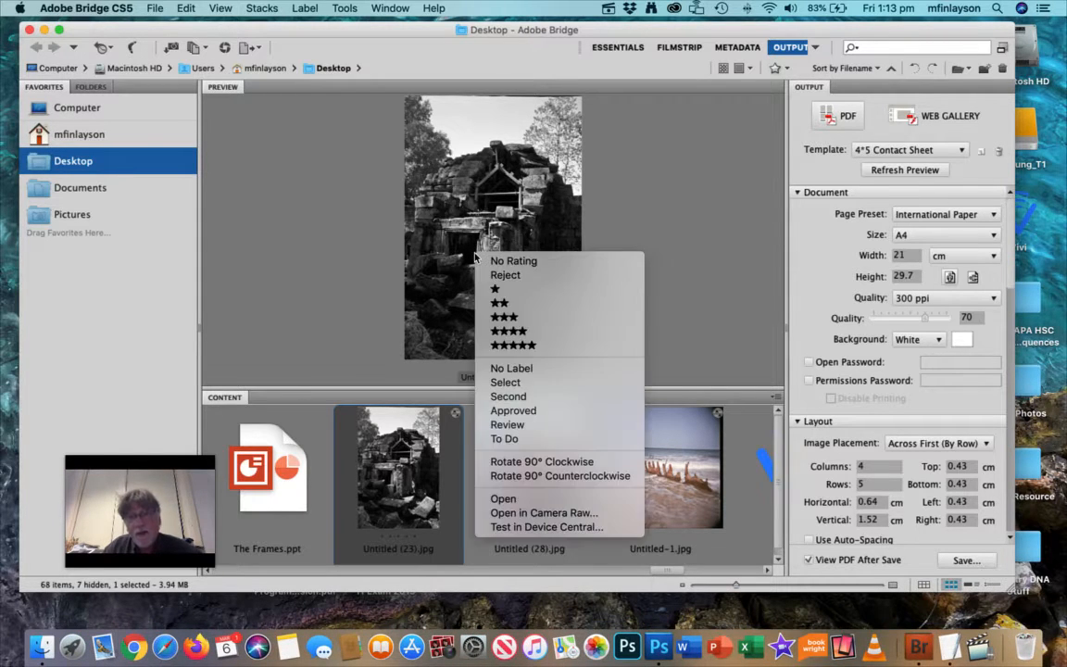
left_click(449, 282)
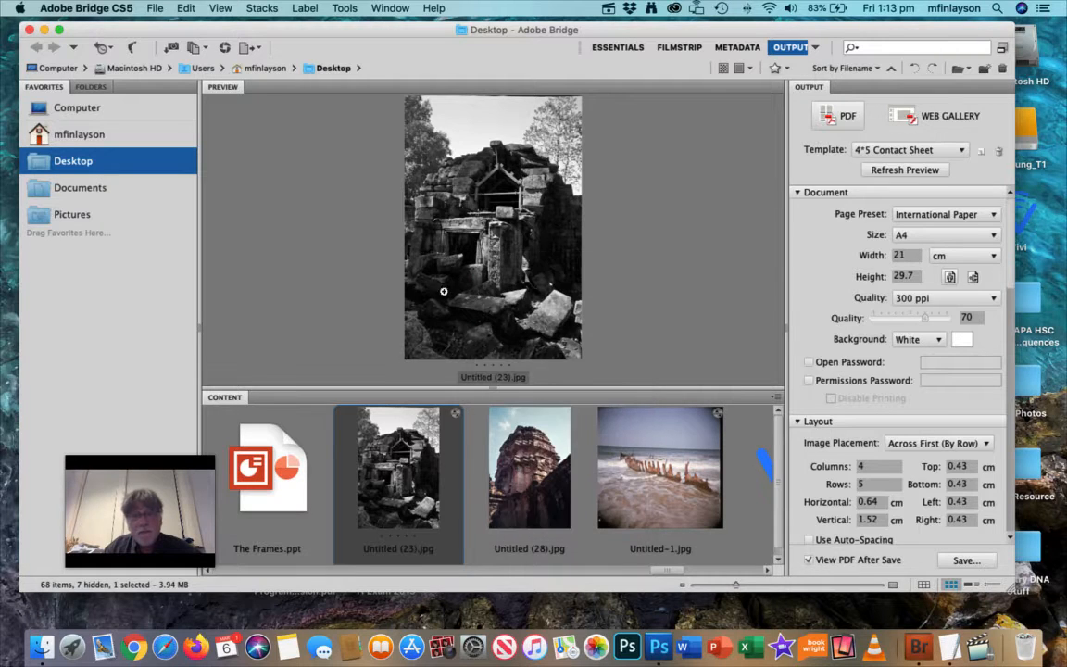
right_click(410, 436)
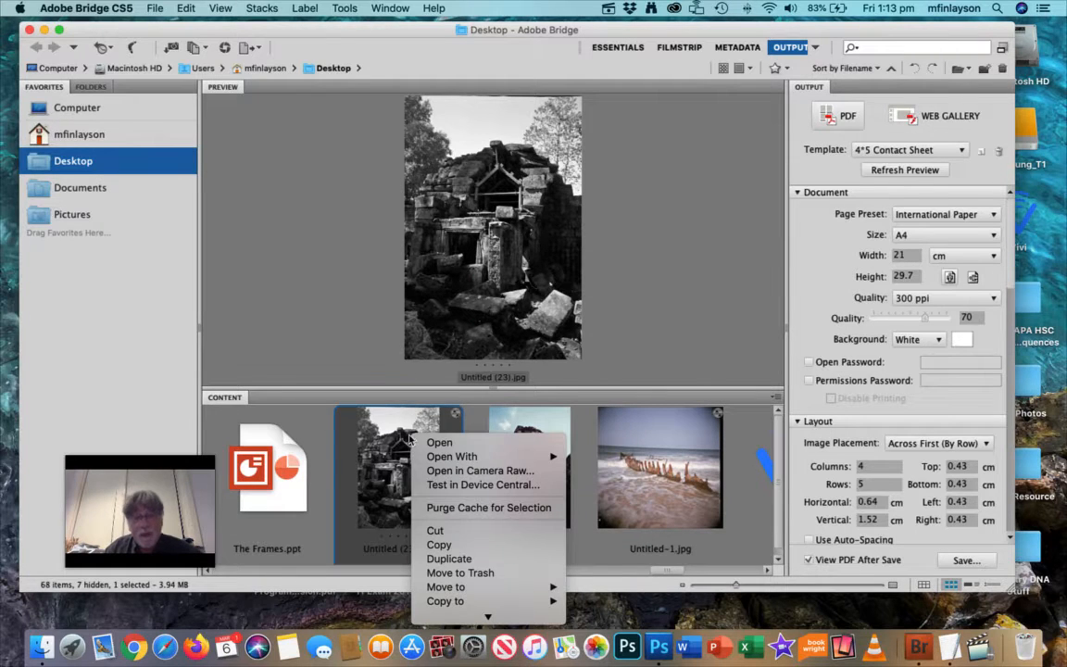
left_click(451, 473)
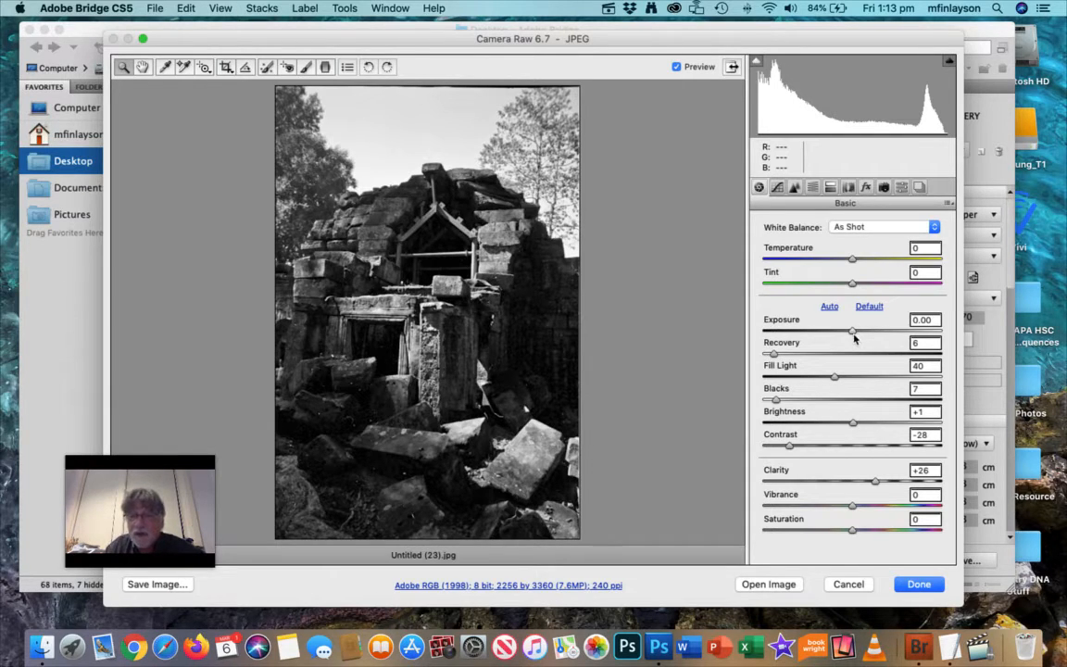
Step: Set the photo's Recovery to 8, keeping Exposure at 0.00
mouse_move(854, 336)
left_mouse_down()
mouse_move(763, 336)
mouse_move(930, 336)
mouse_move(854, 339)
left_mouse_up()
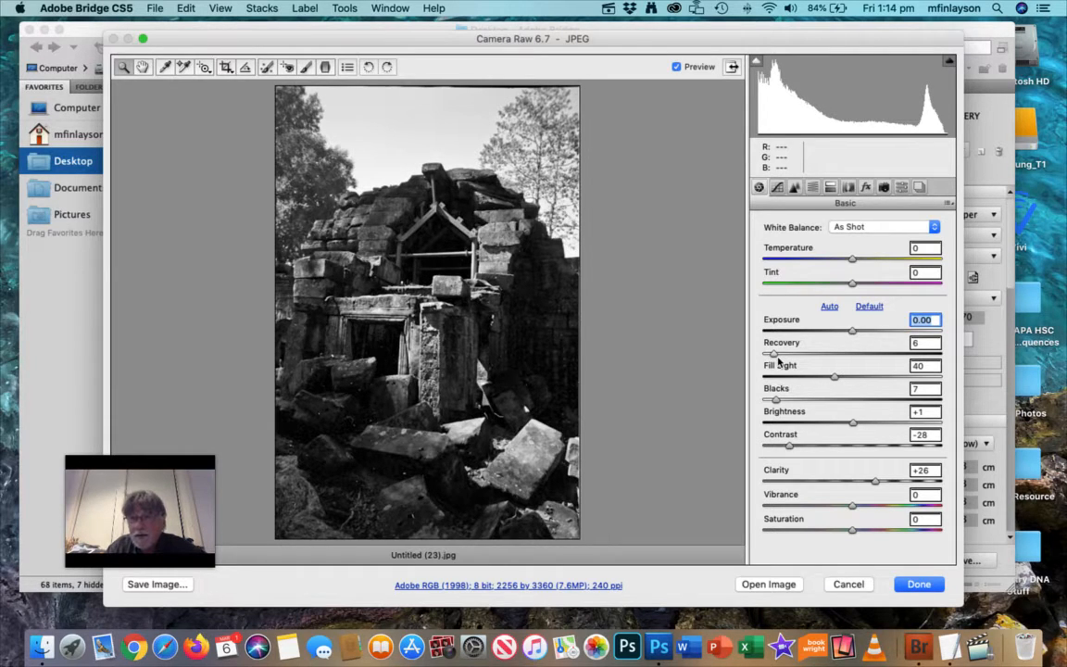
mouse_move(776, 357)
left_mouse_down()
mouse_move(949, 366)
mouse_move(742, 364)
mouse_move(938, 364)
mouse_move(783, 368)
left_mouse_up()
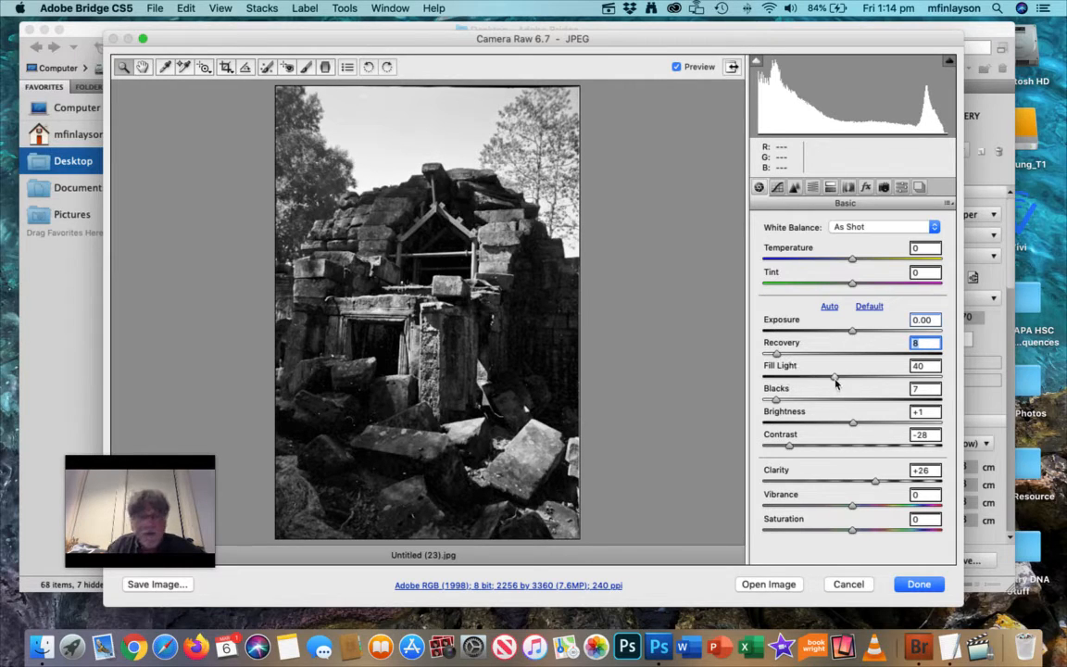
Step: Try raising Fill Light to 72 to lighten the shadows, and return it to 40
left_click(837, 380)
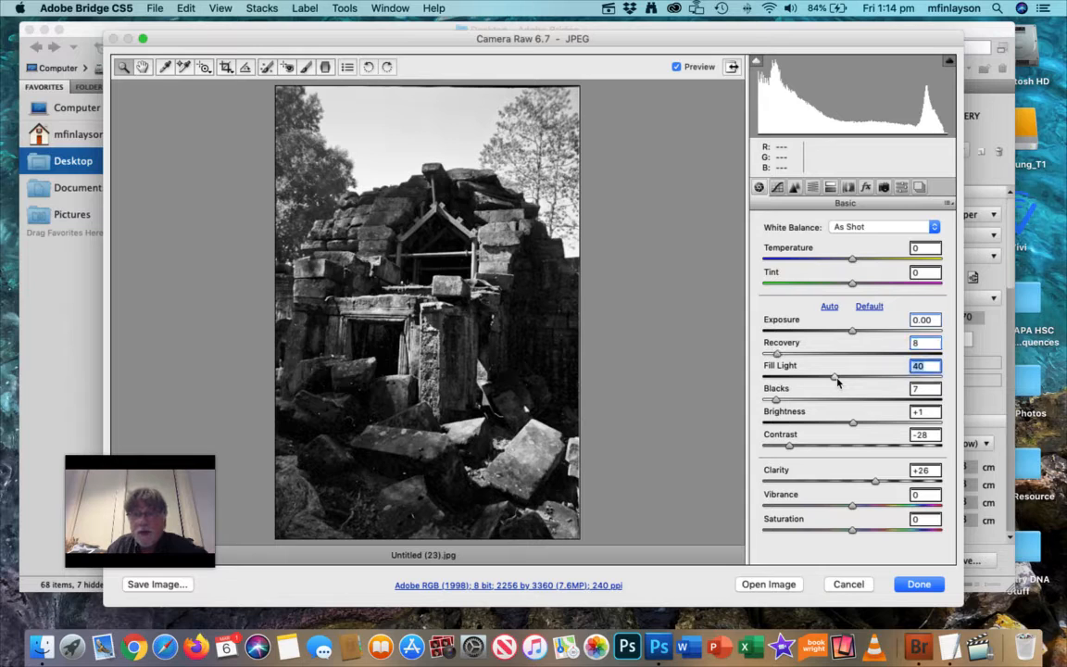
left_click_drag(837, 379, 892, 382)
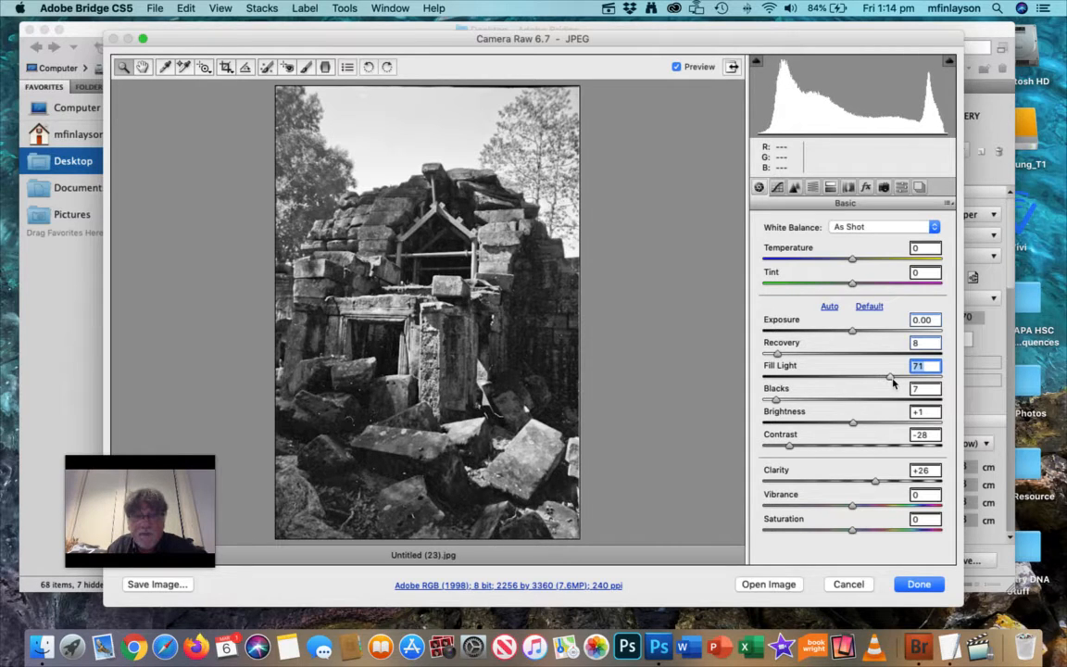
key("Up")
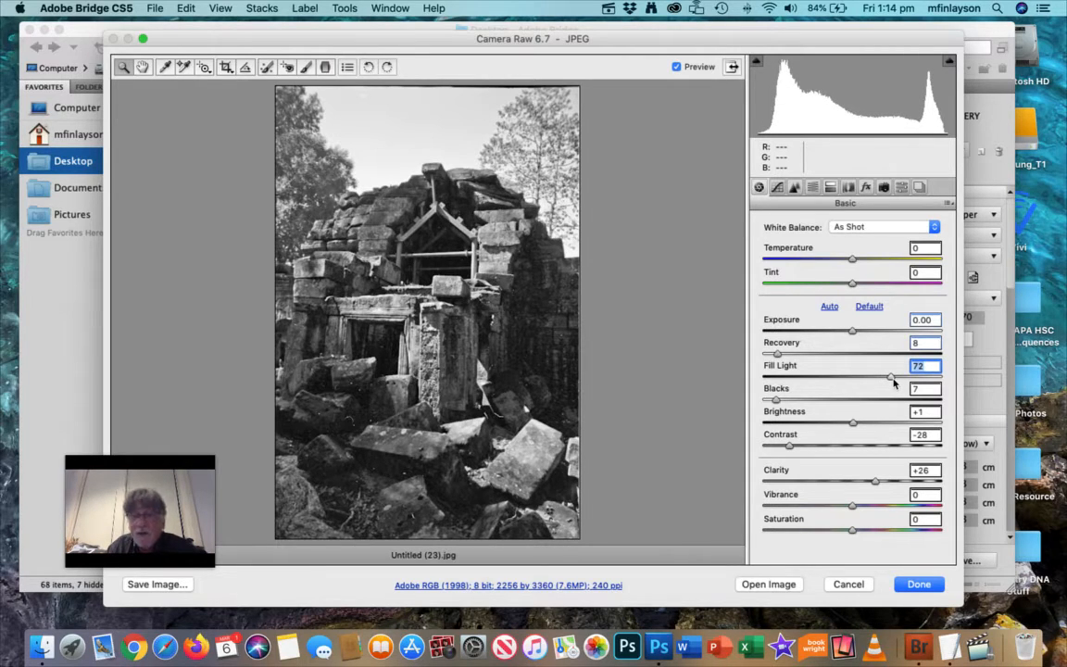
left_click_drag(894, 382, 836, 381)
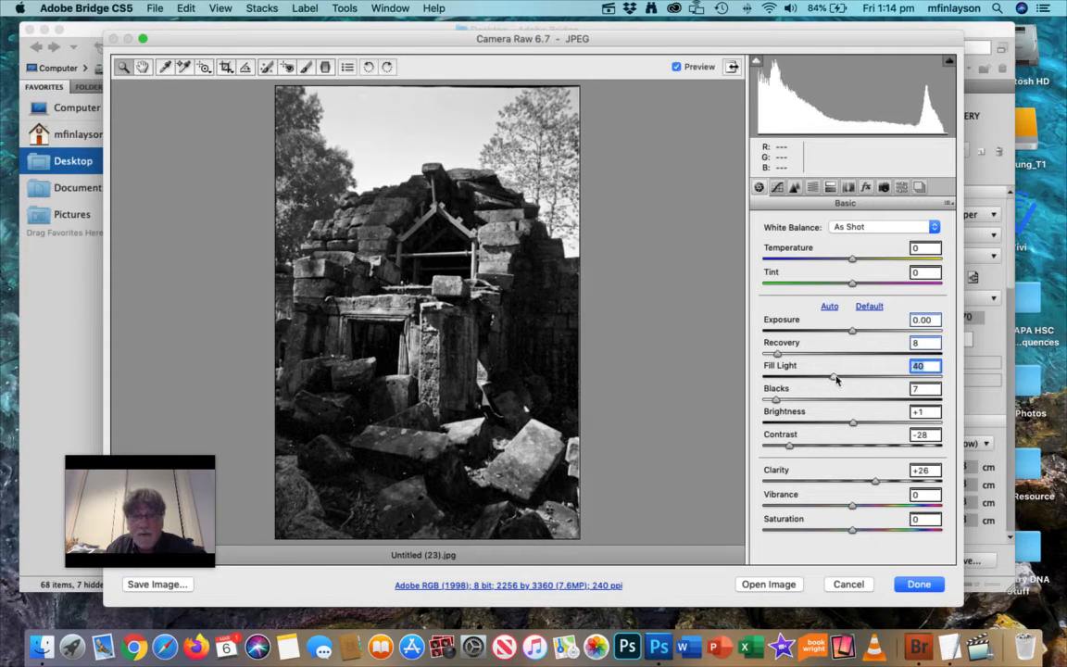
Step: Keep Blacks at 7, set Brightness to 0, Contrast to -36 and Clarity to +31, and apply the Camera Raw adjustments
left_click(783, 402)
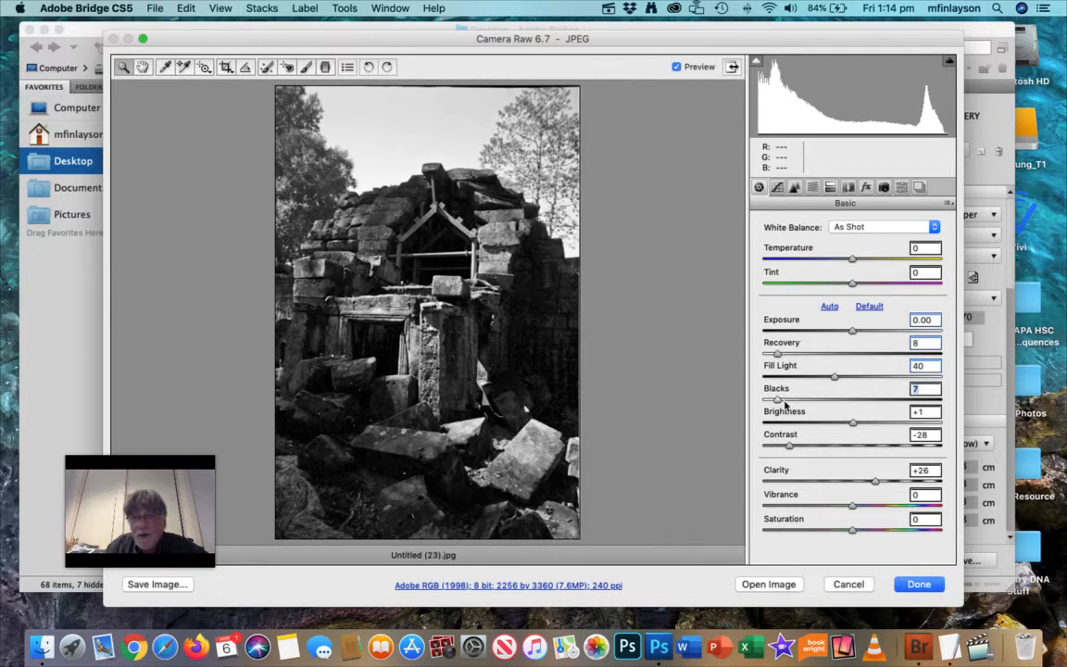
mouse_move(783, 402)
left_mouse_down()
mouse_move(939, 410)
mouse_move(765, 411)
mouse_move(781, 410)
left_mouse_up()
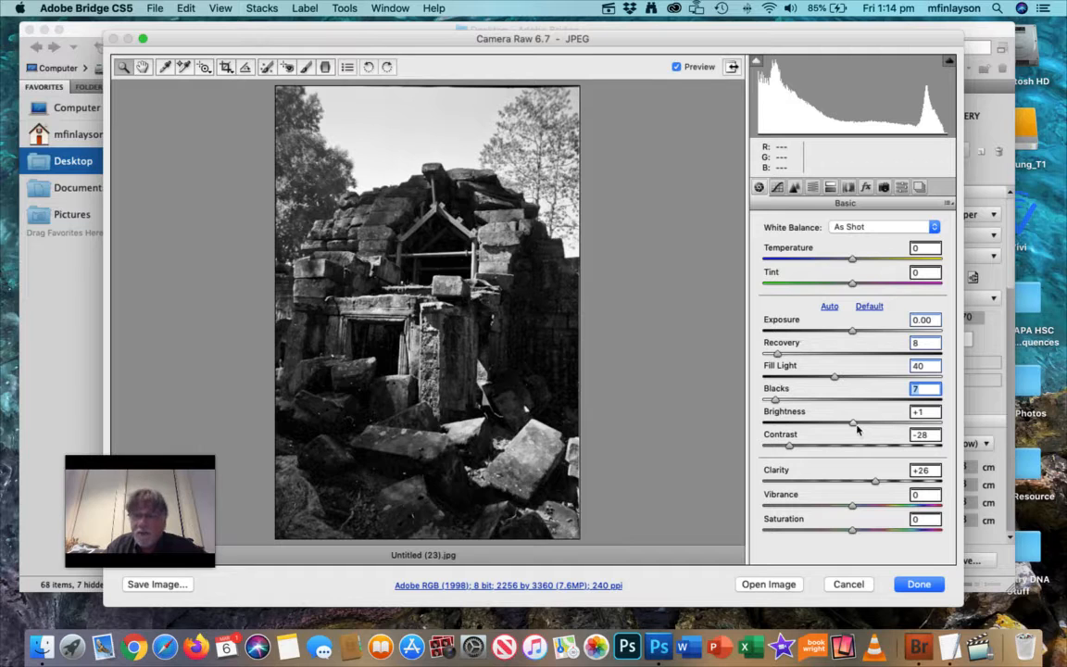
mouse_move(857, 428)
left_mouse_down()
mouse_move(951, 432)
mouse_move(855, 433)
left_mouse_up()
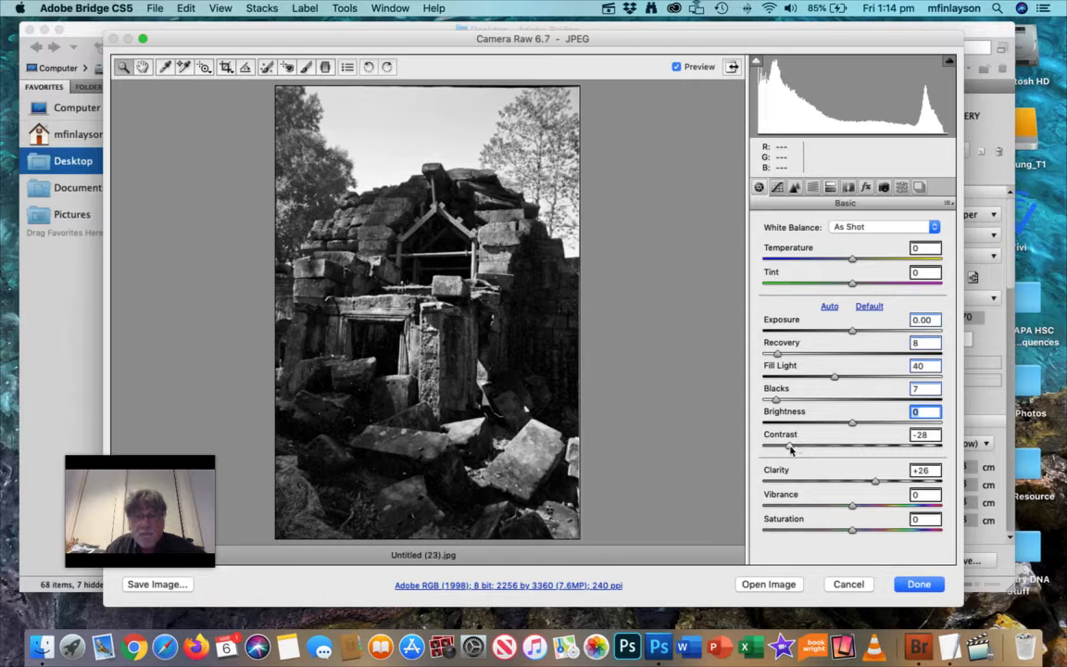
mouse_move(790, 448)
left_mouse_down()
mouse_move(938, 451)
mouse_move(781, 450)
left_mouse_up()
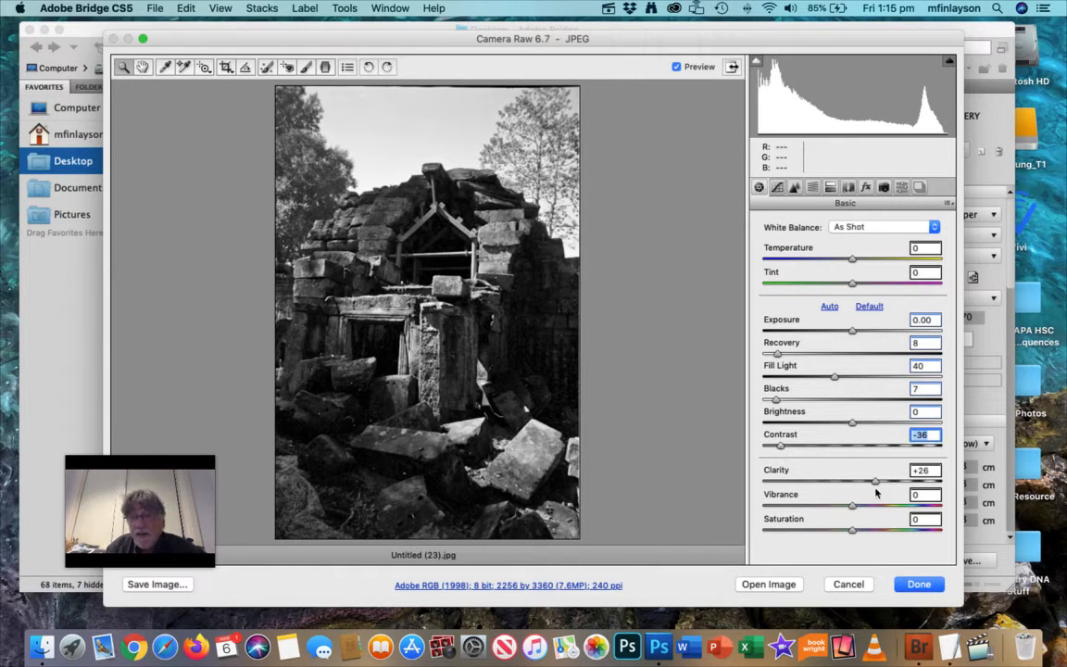
mouse_move(878, 486)
left_mouse_down()
mouse_move(946, 478)
mouse_move(747, 482)
mouse_move(883, 494)
left_mouse_up()
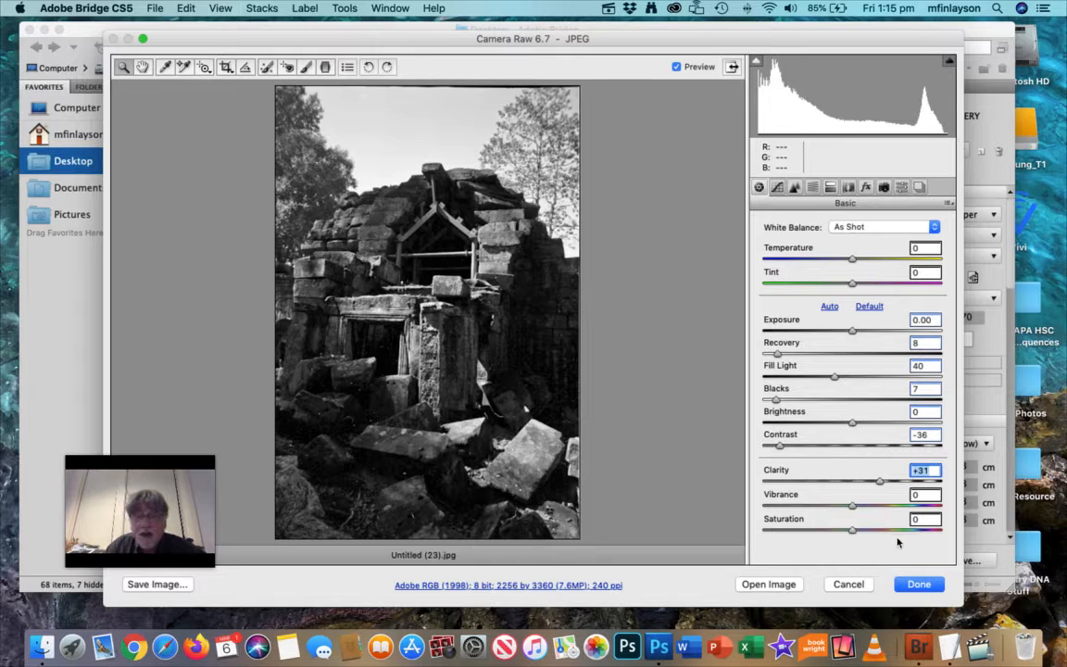
left_click(923, 583)
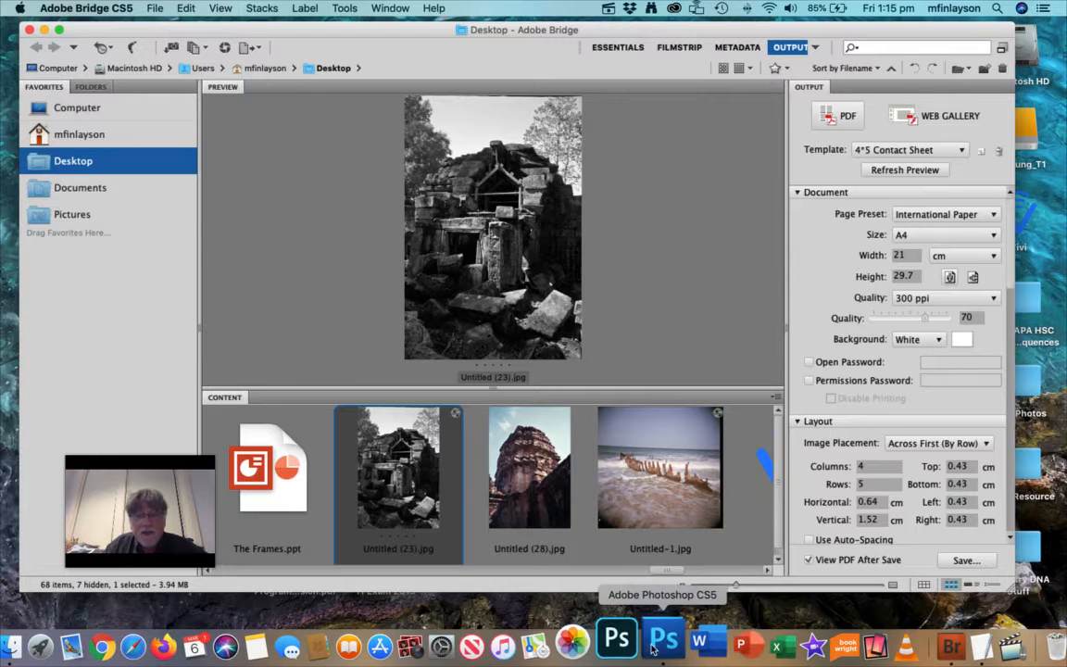
Step: Open Untitled (23).jpg with Adobe Photoshop 2020, passing it through Camera Raw with its current settings
right_click(405, 479)
mouse_move(460, 501)
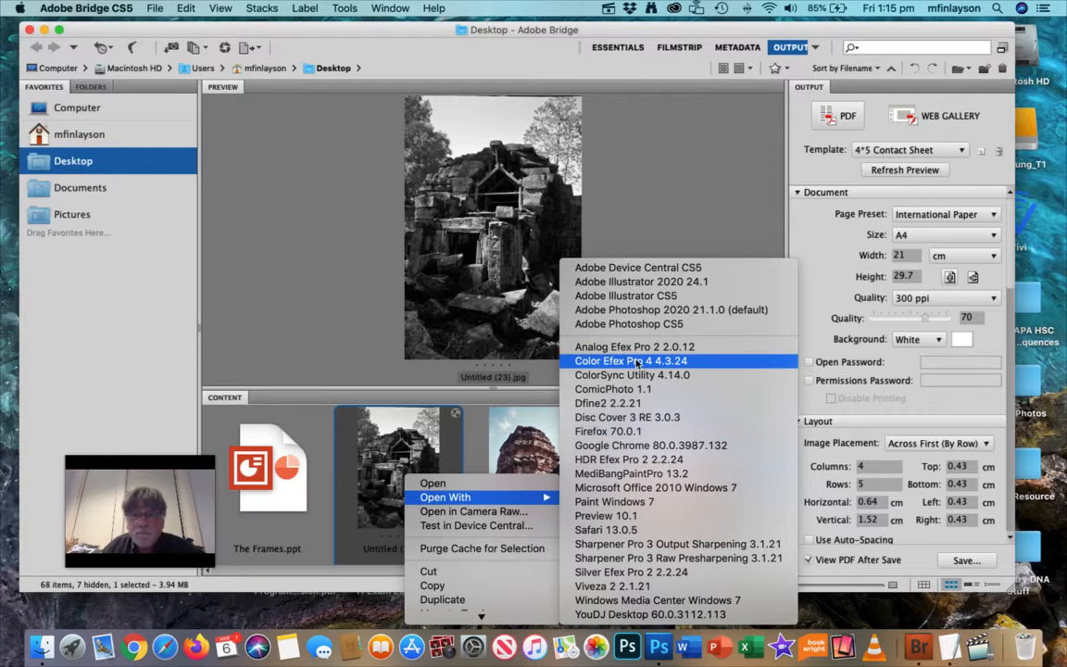
left_click(649, 311)
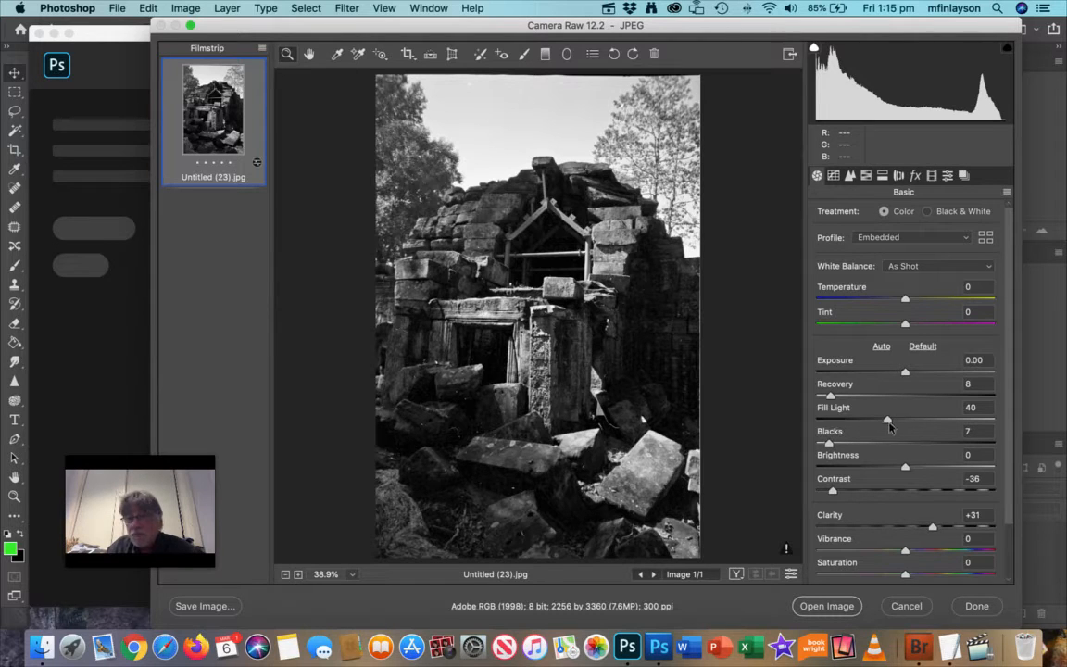
left_click(840, 613)
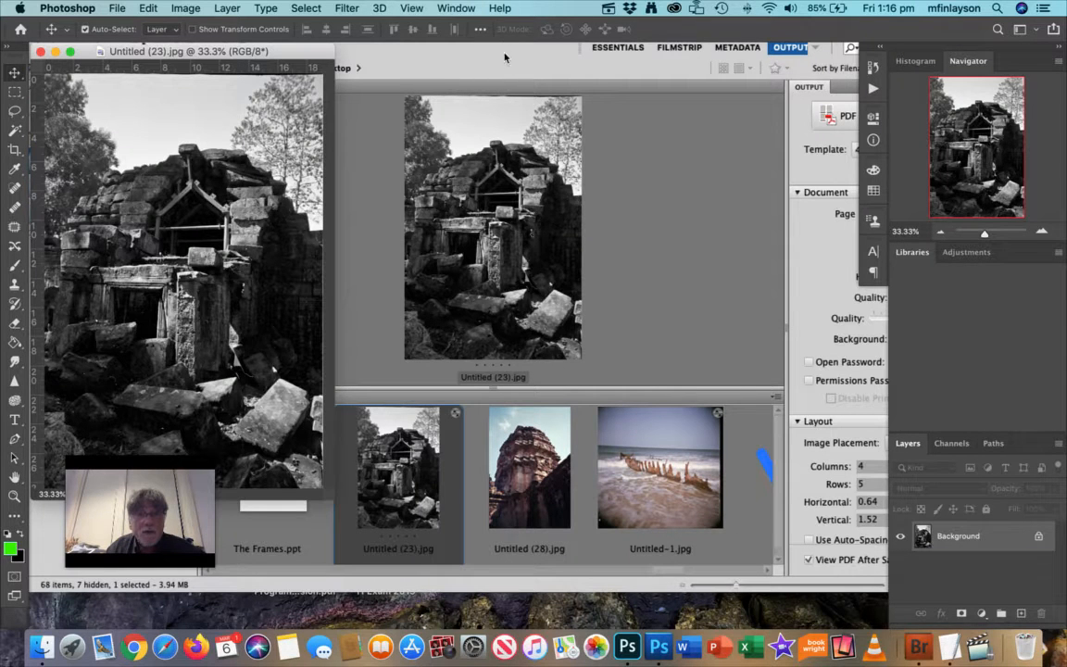
Step: Minimise the Bridge window and enlarge the photo's document window in Photoshop to fill most of the workspace
left_click(505, 57)
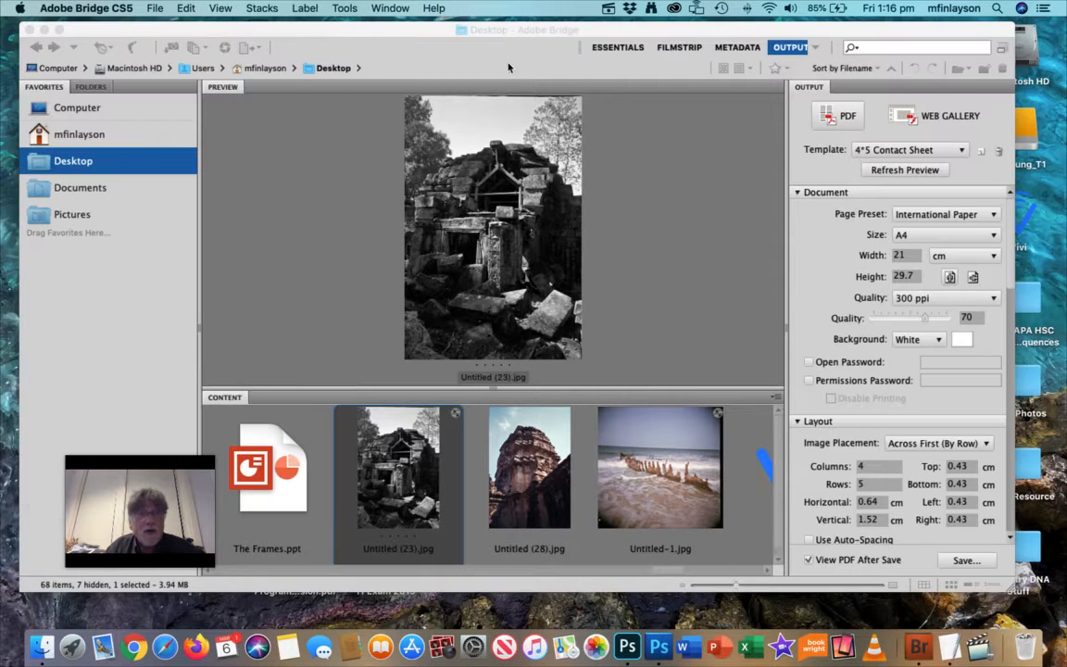
left_click(45, 31)
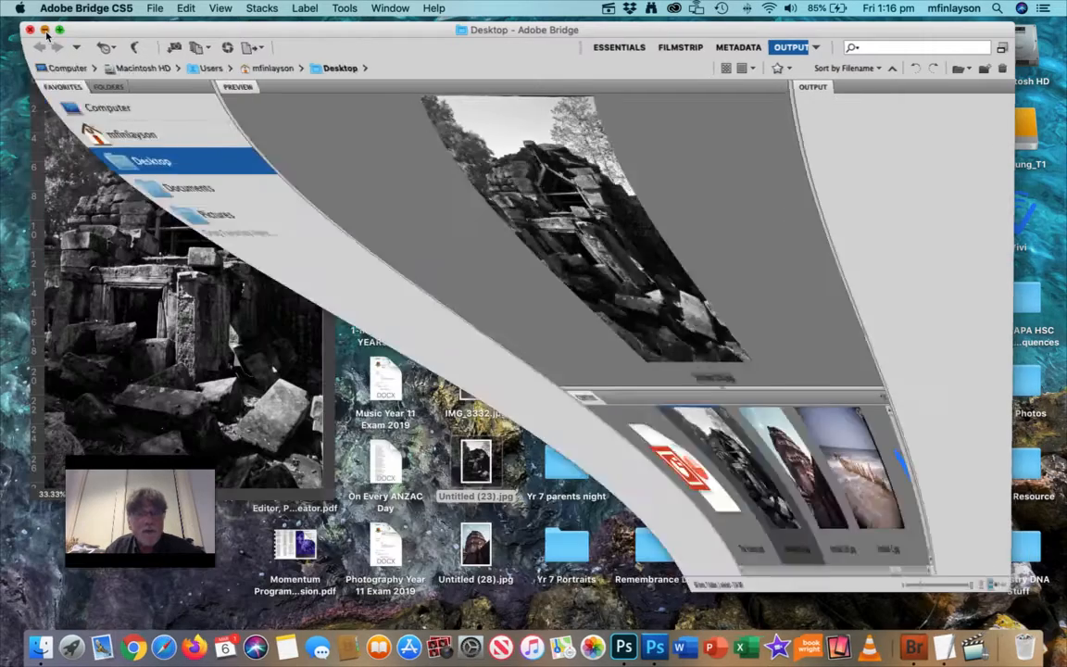
left_click(293, 62)
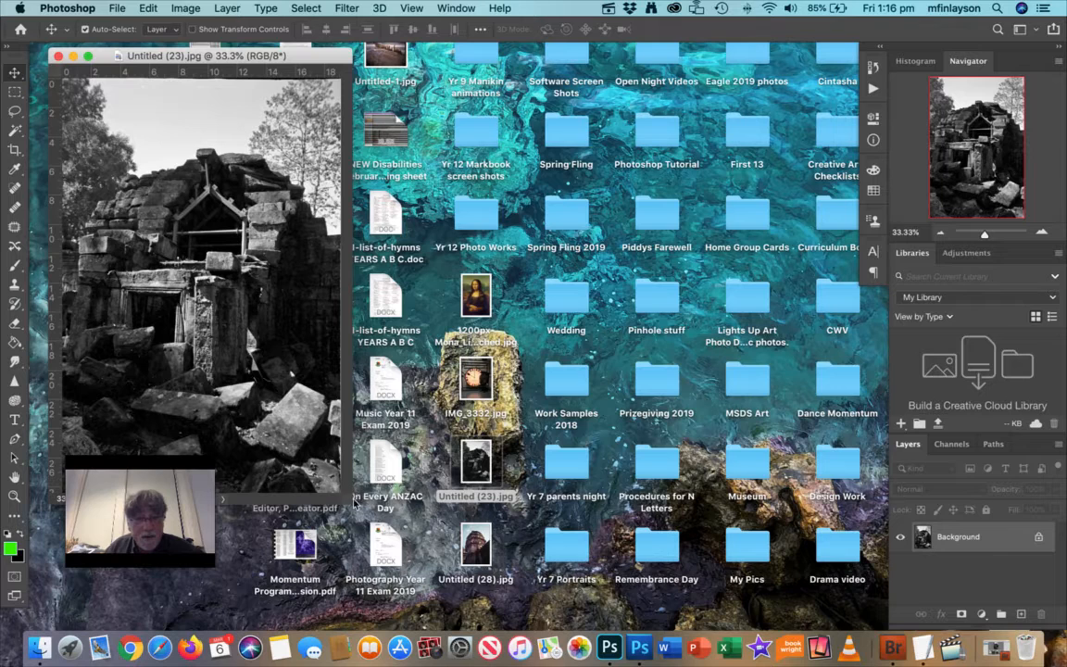
left_click_drag(354, 508, 833, 664)
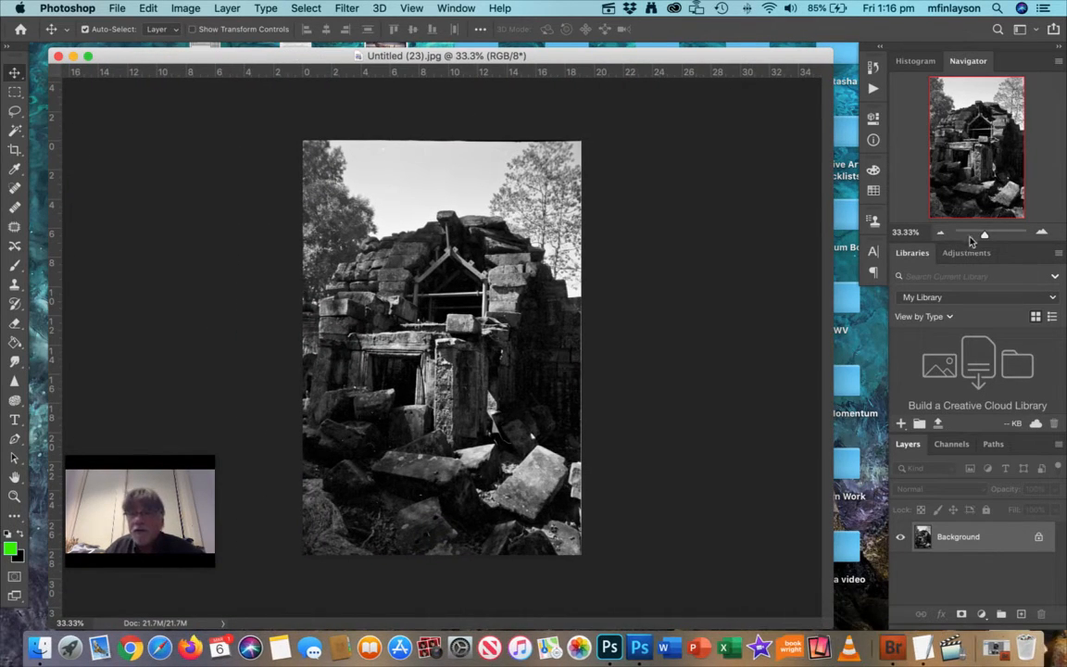
Step: Remove the long white scratch and the smaller scratches from the upper sky with the Content-Aware Spot Healing Brush
left_click_drag(985, 233, 997, 234)
left_click_drag(990, 163, 980, 99)
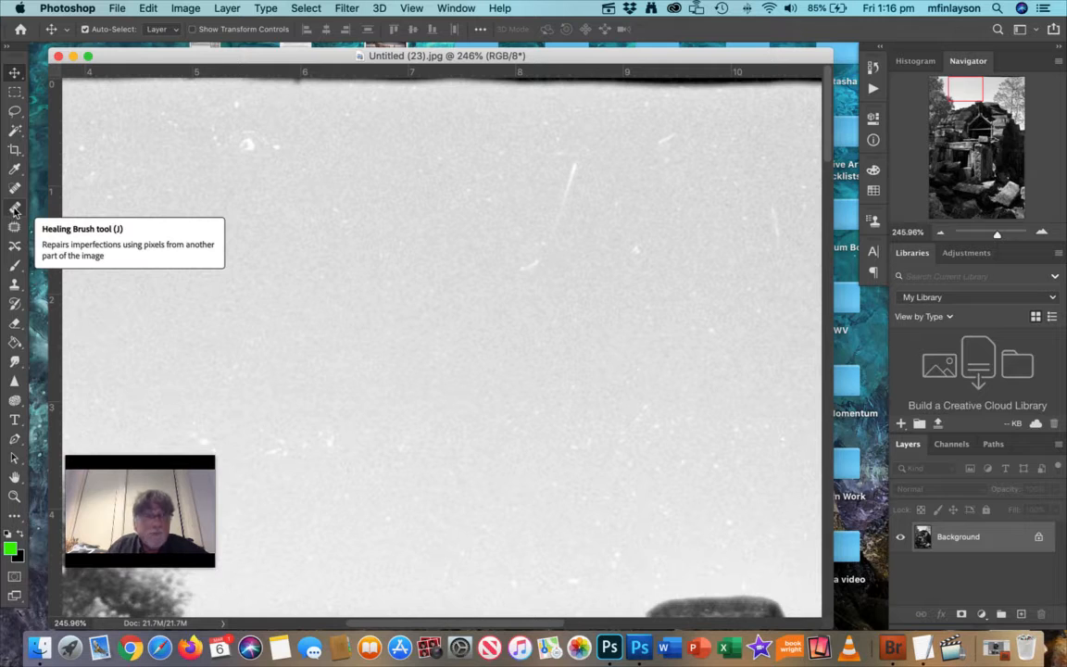
left_click(14, 188)
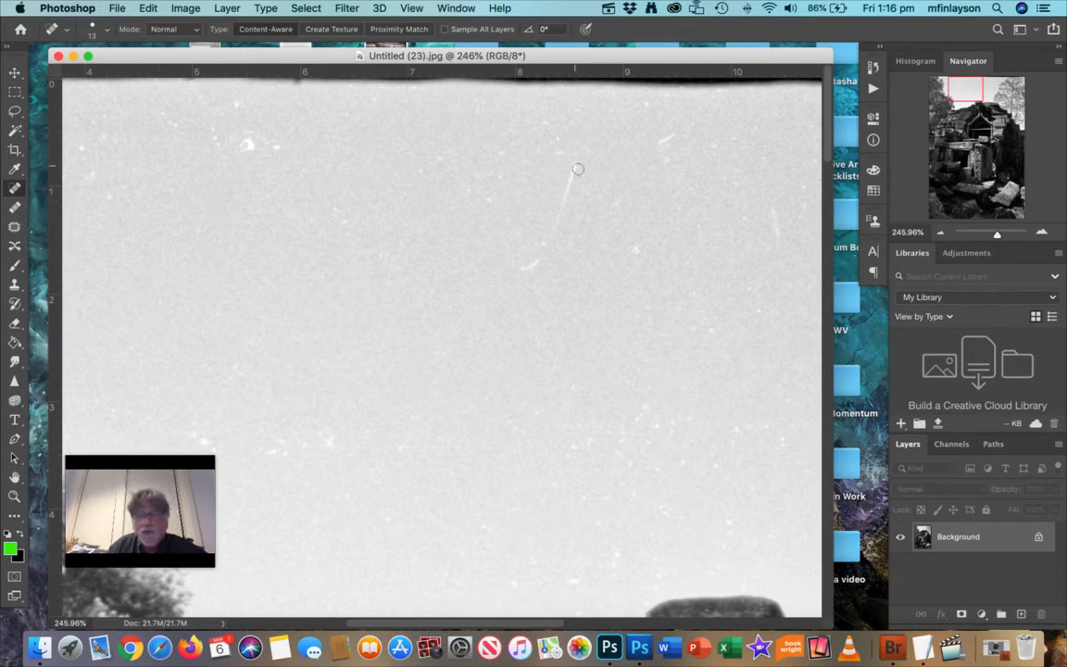
mouse_move(577, 169)
left_mouse_down()
mouse_move(546, 246)
mouse_move(519, 269)
left_mouse_up()
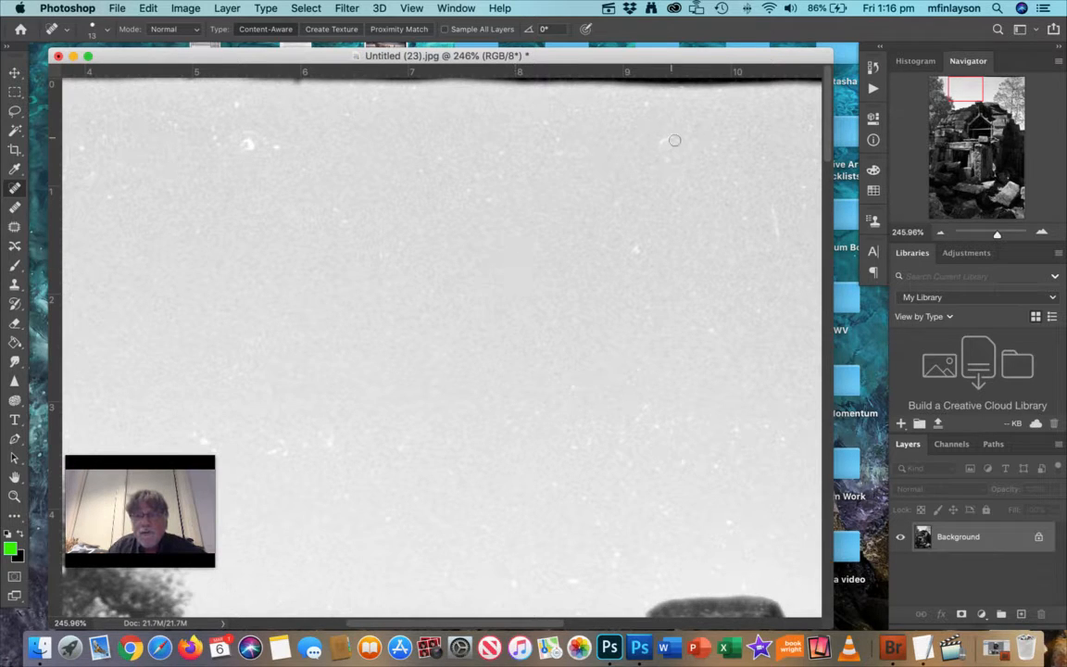
left_click_drag(674, 137, 656, 144)
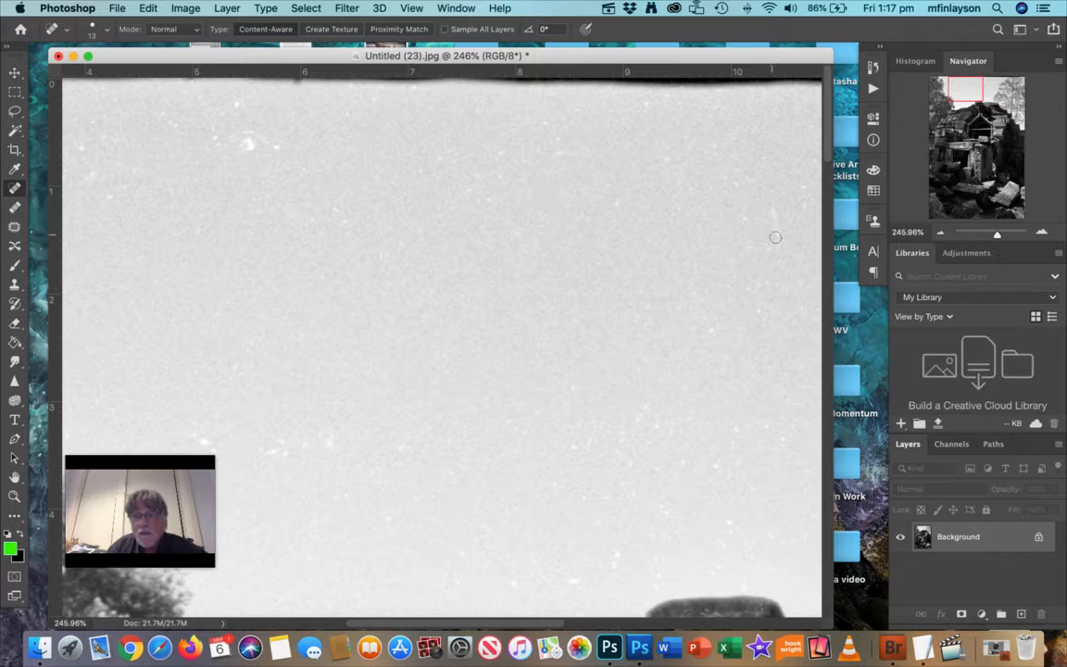
left_click_drag(775, 236, 774, 212)
left_click(762, 157)
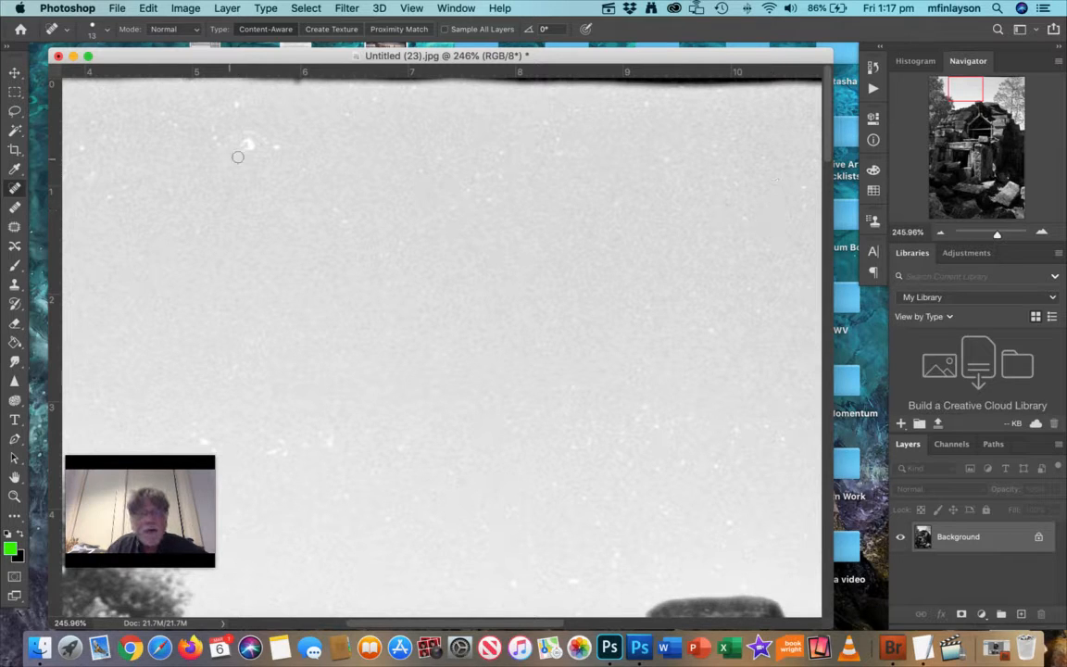
Step: Heal the bright white spots in the upper-left area of the sky
left_click_drag(239, 151, 248, 142)
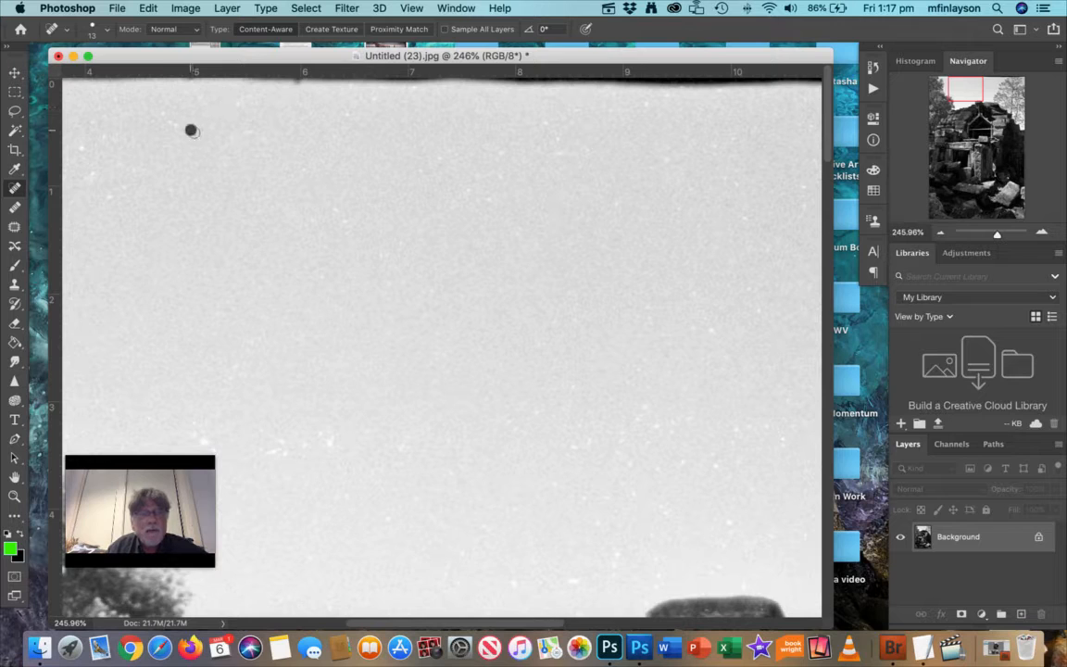
left_click(91, 122)
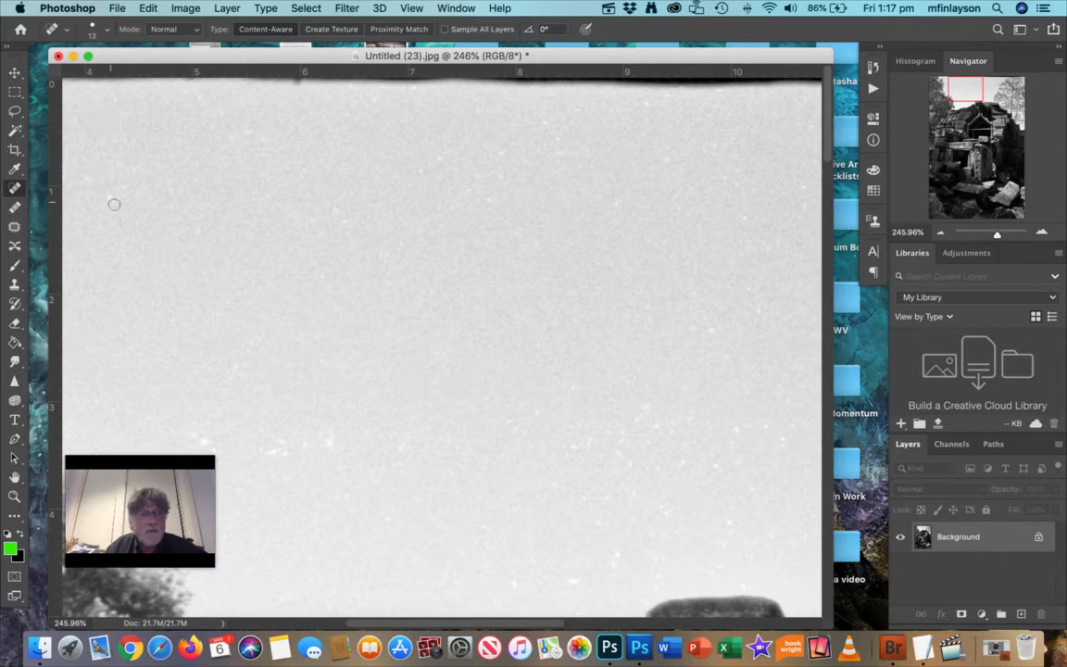
left_click_drag(124, 188, 108, 217)
Step: Heal the scattered dust specks across the lower sky and along its right side
mouse_move(220, 465)
left_mouse_down()
mouse_move(192, 428)
mouse_move(202, 428)
left_mouse_up()
left_click_drag(268, 446, 334, 440)
left_click_drag(407, 443, 407, 443)
left_click_drag(574, 586, 614, 559)
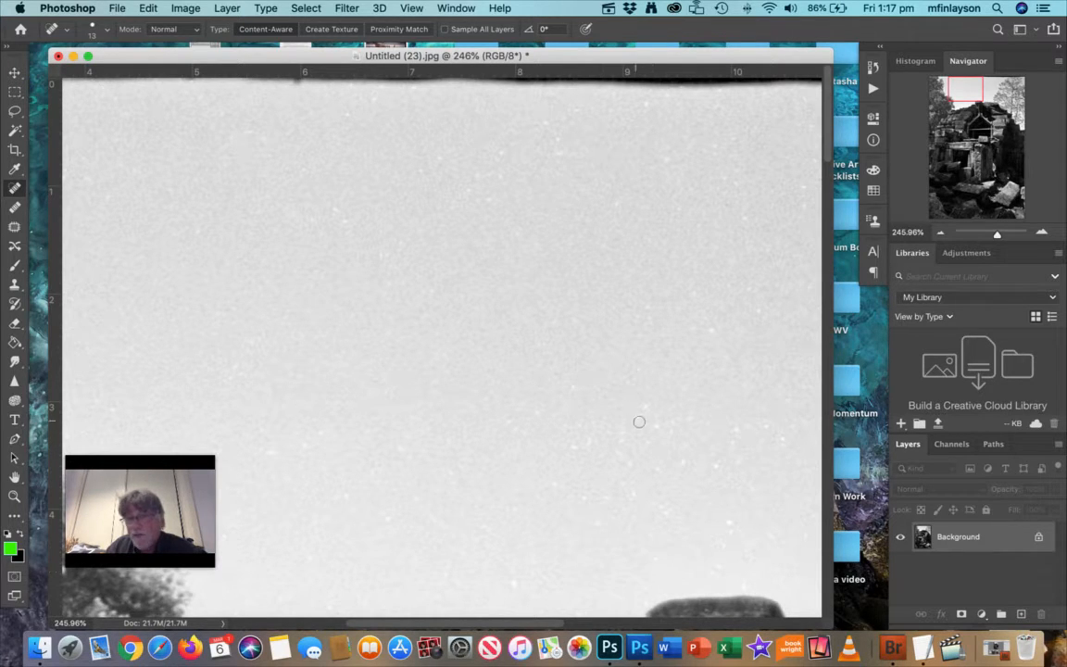
mouse_move(638, 420)
left_mouse_down()
mouse_move(700, 423)
mouse_move(676, 437)
mouse_move(690, 464)
mouse_move(750, 427)
mouse_move(781, 437)
left_mouse_up()
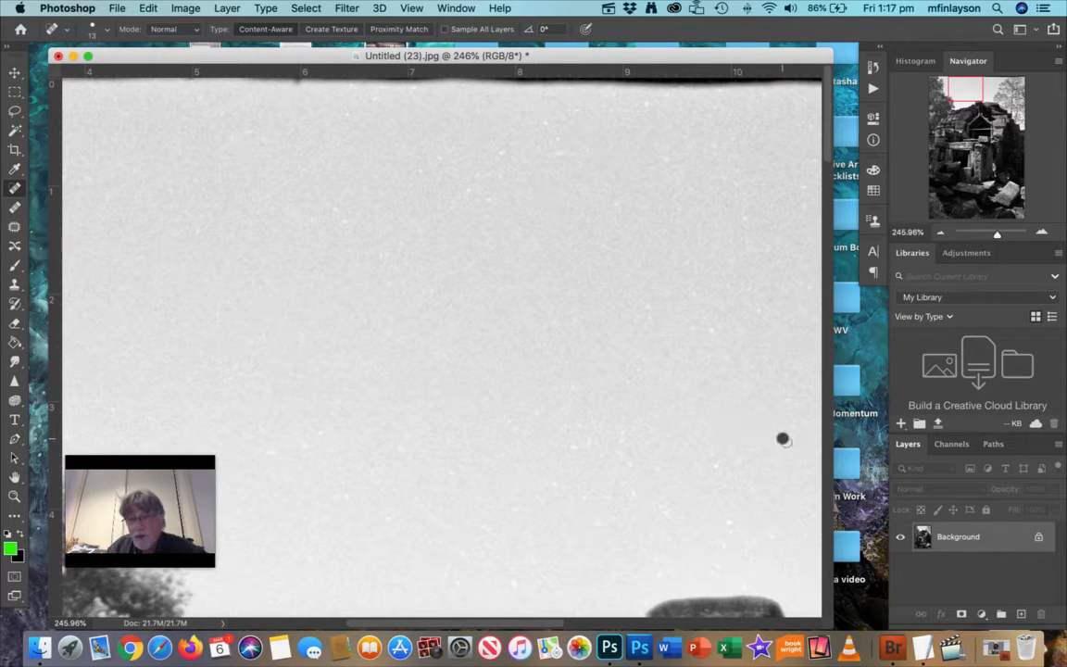
left_click(710, 334)
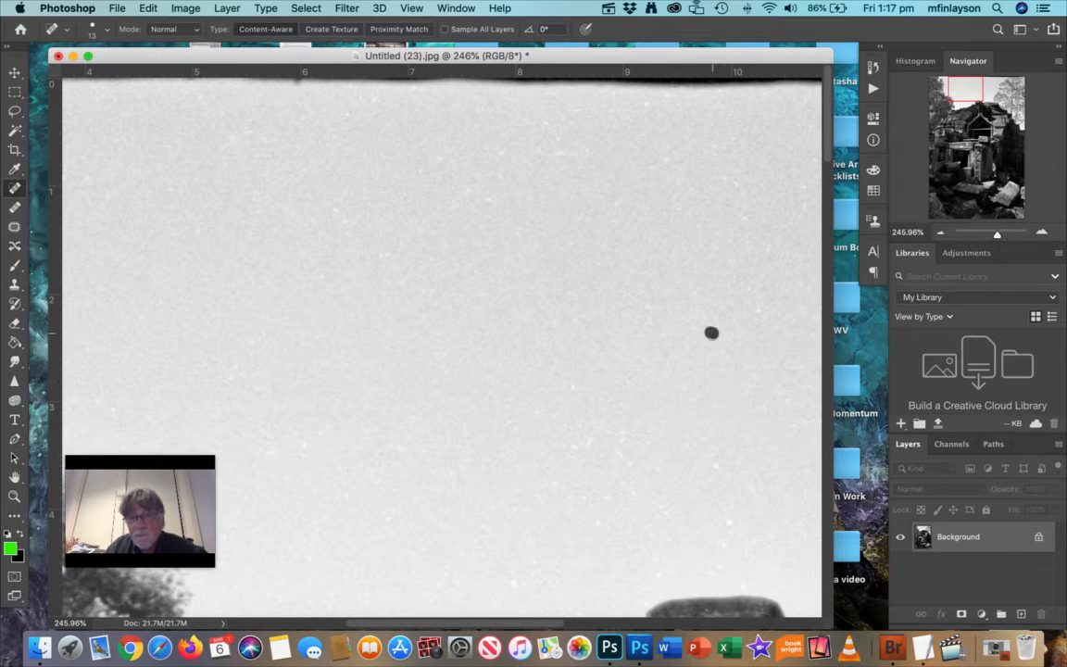
left_click(737, 534)
scroll(736, 533, "down", 5)
scroll(442, 347, "down", 10)
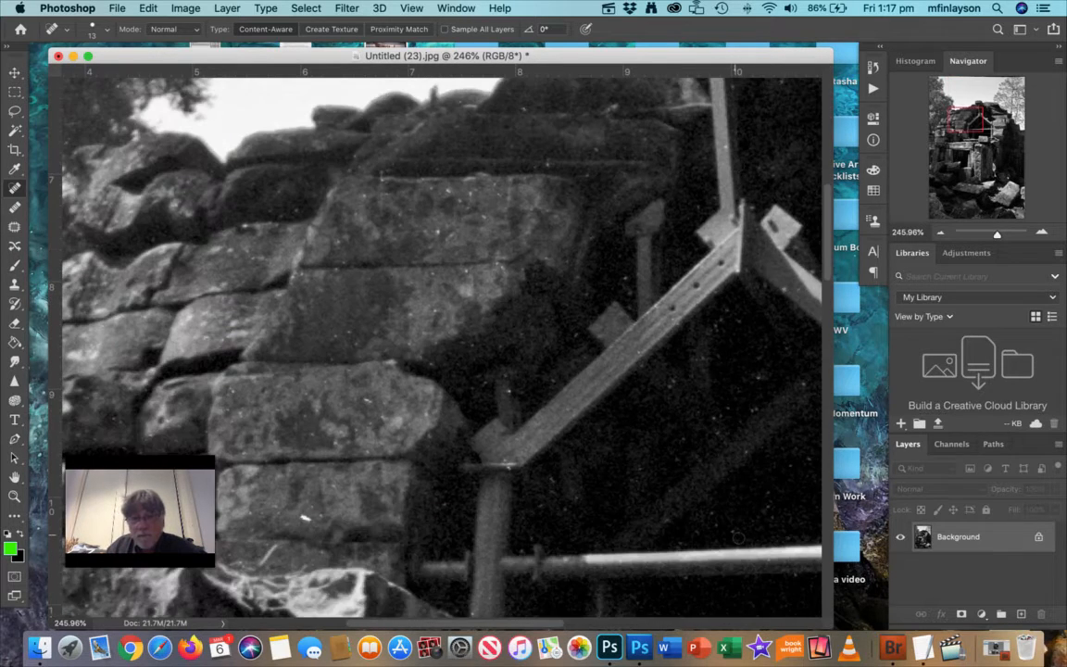
scroll(442, 347, "up", 1)
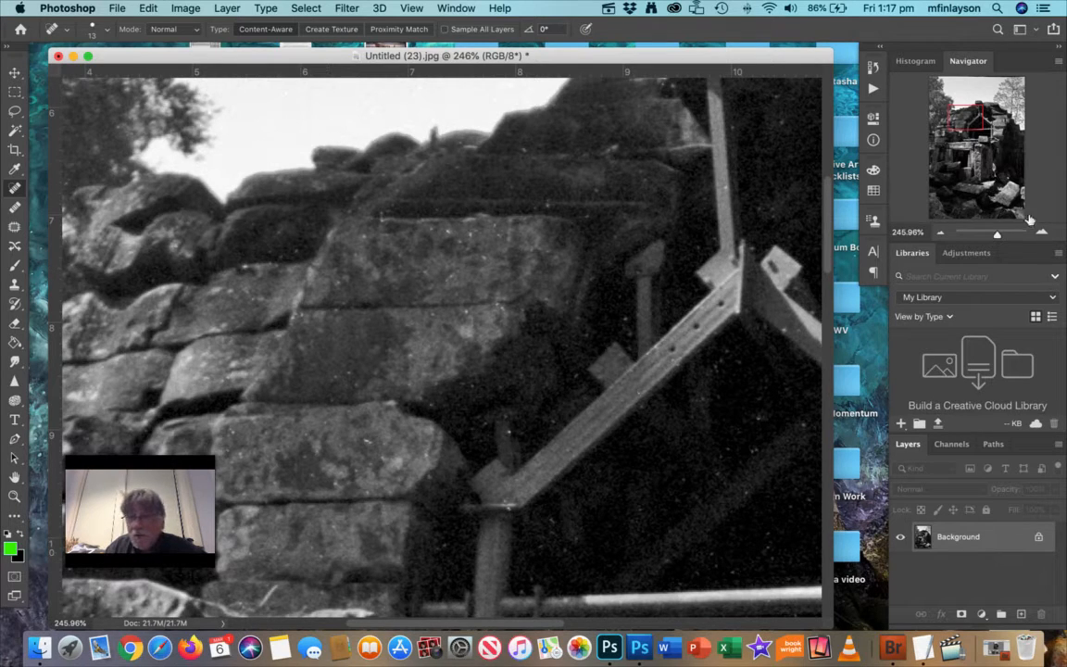
Step: Heal the curved hairs and bright white spots on the dark fallen stones in the lower-left part of the photo
mouse_move(999, 238)
left_mouse_down()
mouse_move(981, 239)
mouse_move(991, 243)
left_mouse_up()
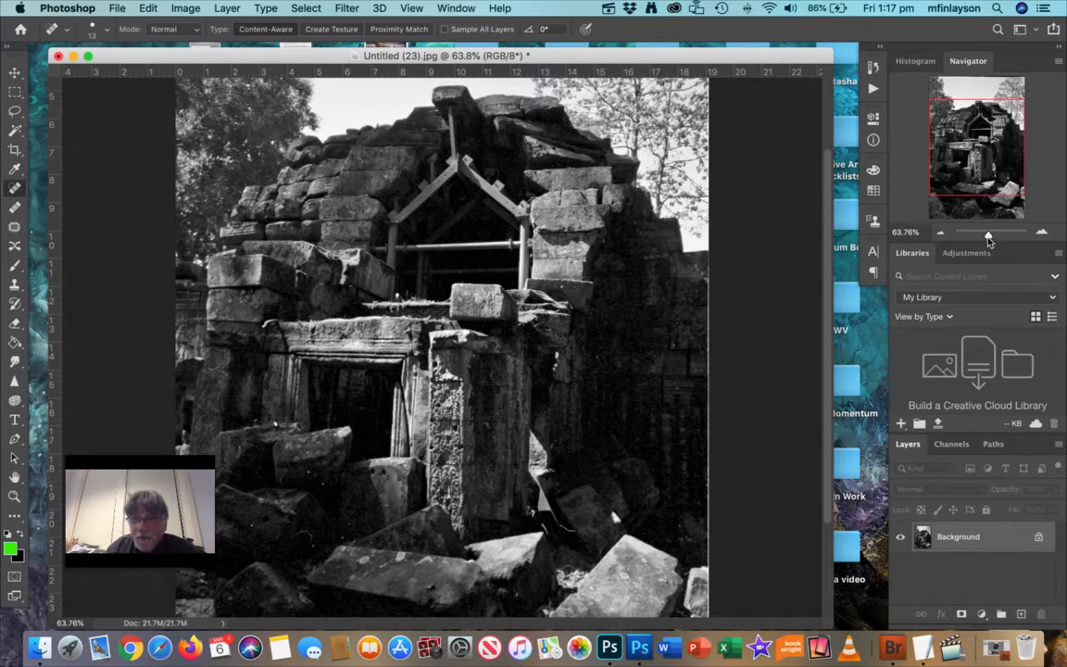
left_click_drag(989, 236, 995, 238)
left_click_drag(975, 160, 963, 189)
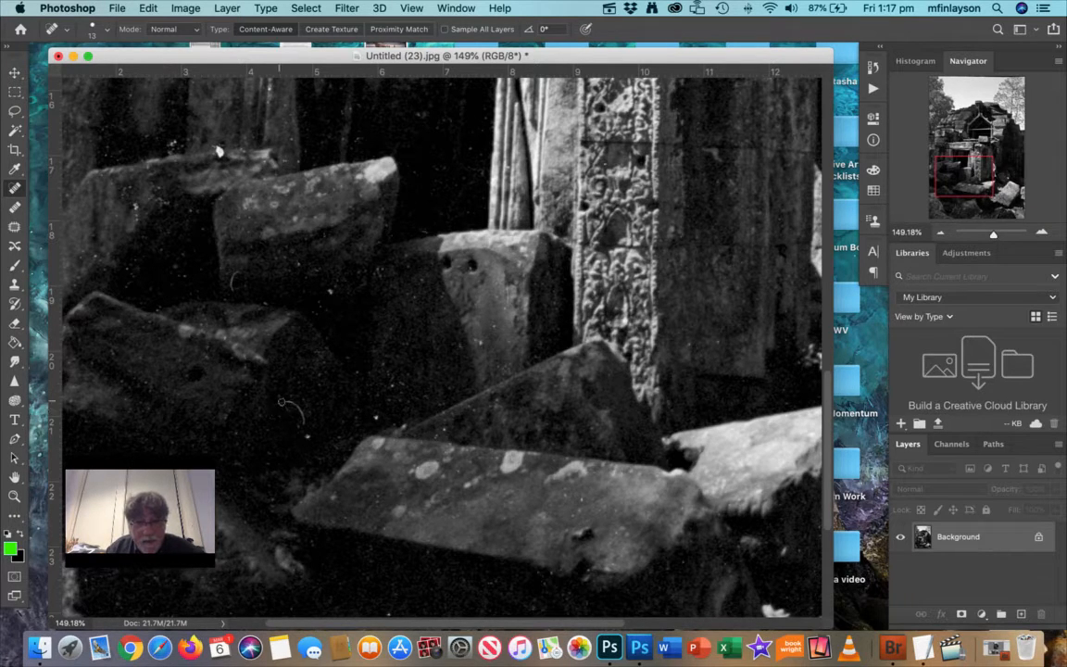
left_click(301, 414)
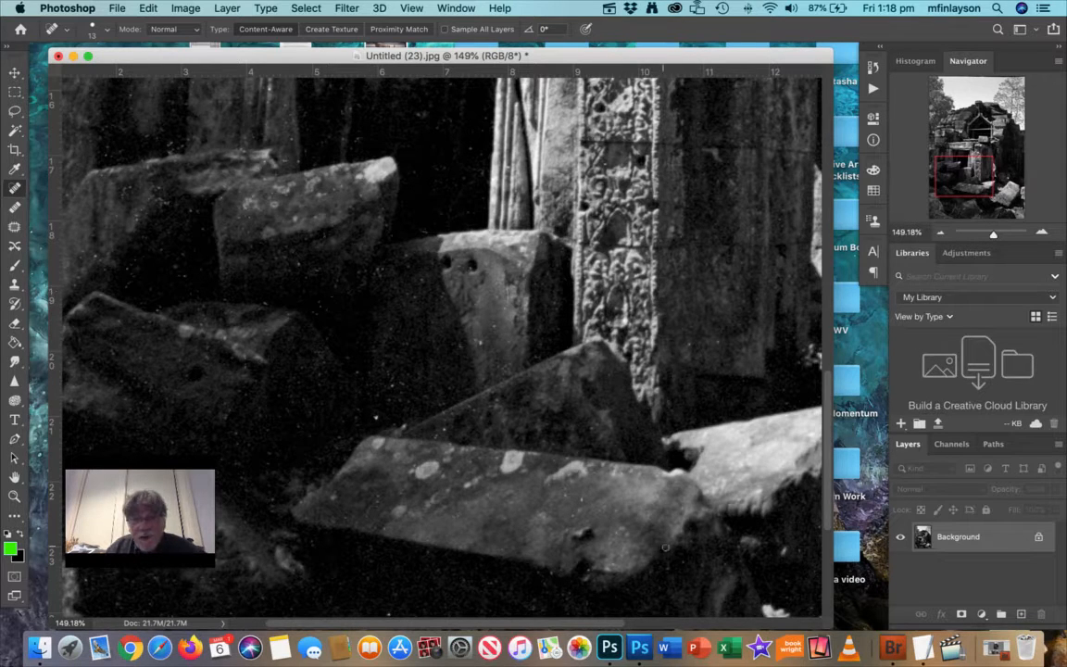
scroll(711, 539, "down", 6)
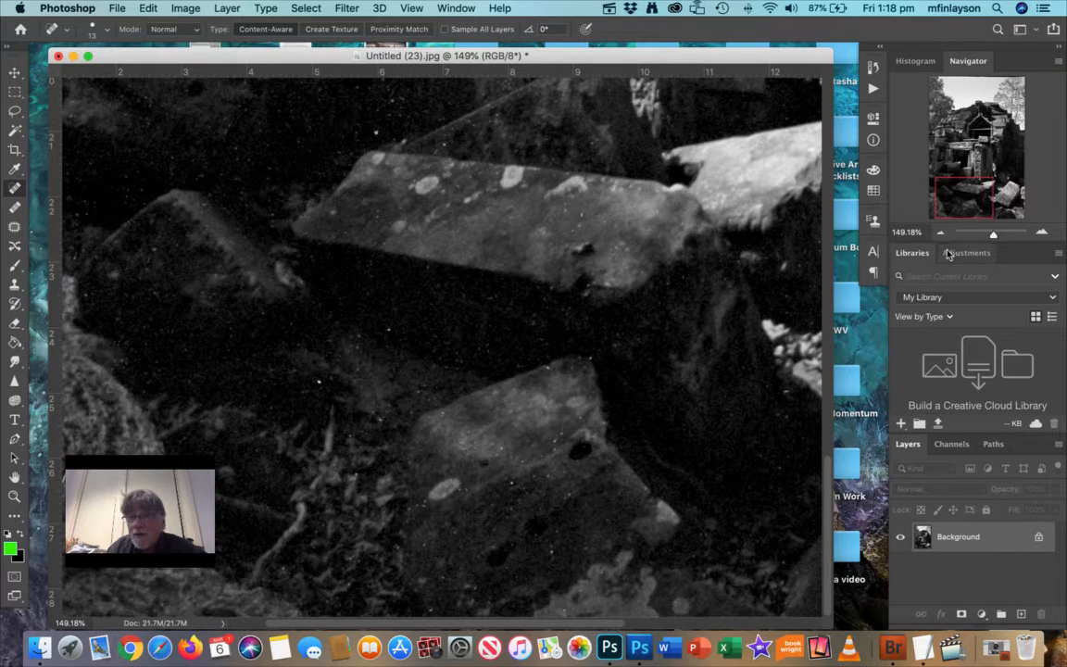
Step: Try the Spot Healing Brush at about 61 px in the dark gap above the stone ledge, and undo the stroke
left_click_drag(995, 239, 989, 242)
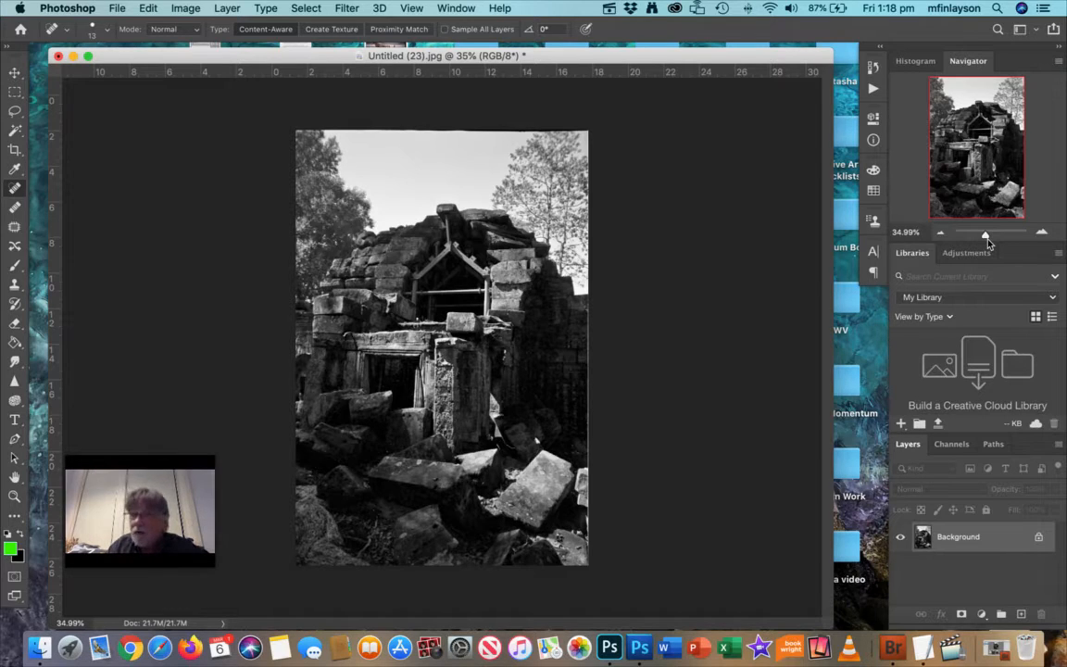
left_click_drag(988, 240, 997, 241)
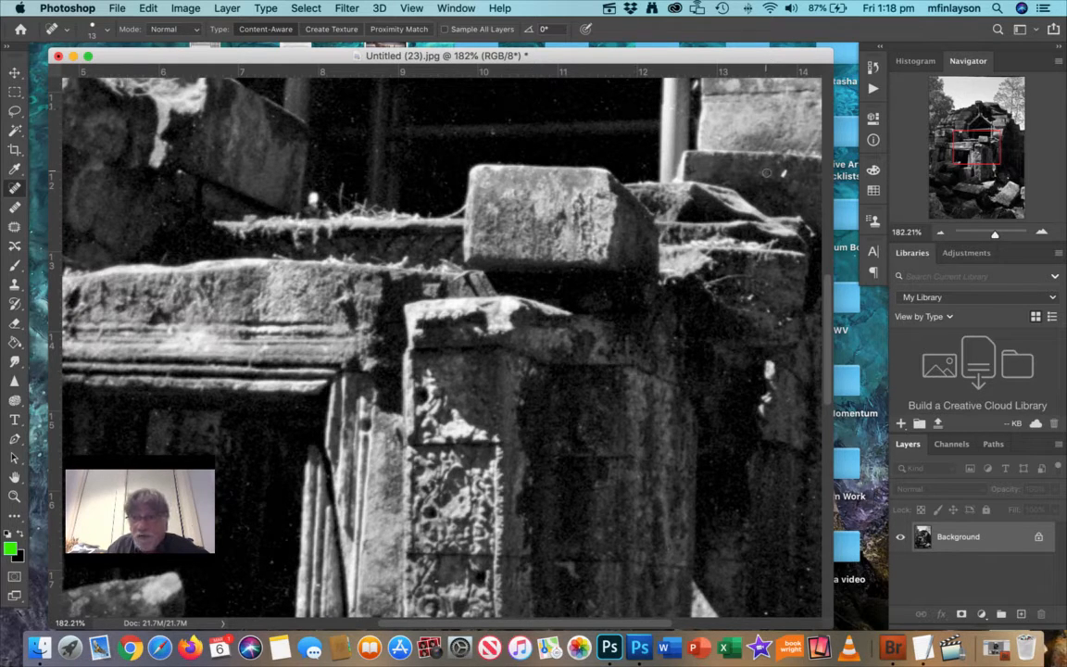
left_click(99, 36)
left_click_drag(34, 73, 63, 72)
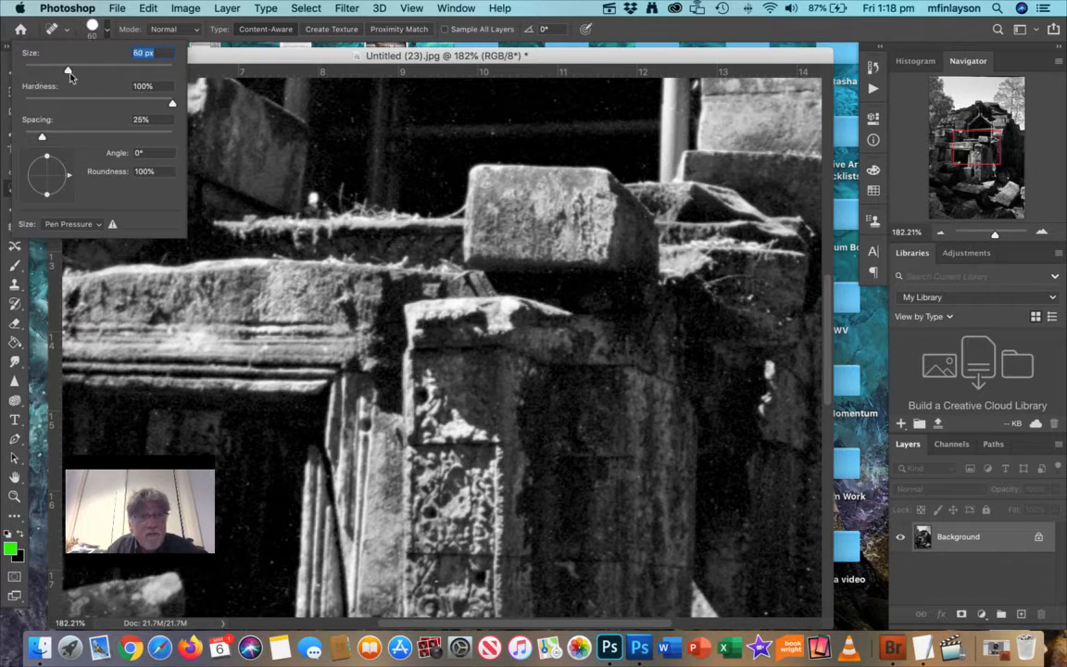
key("Return")
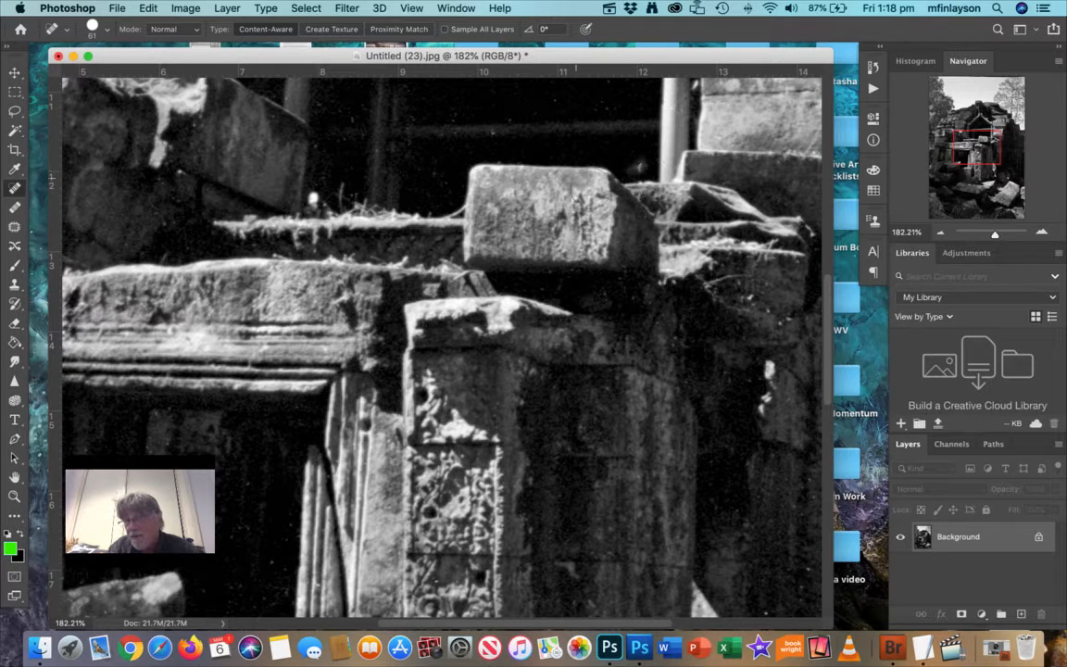
left_click(148, 12)
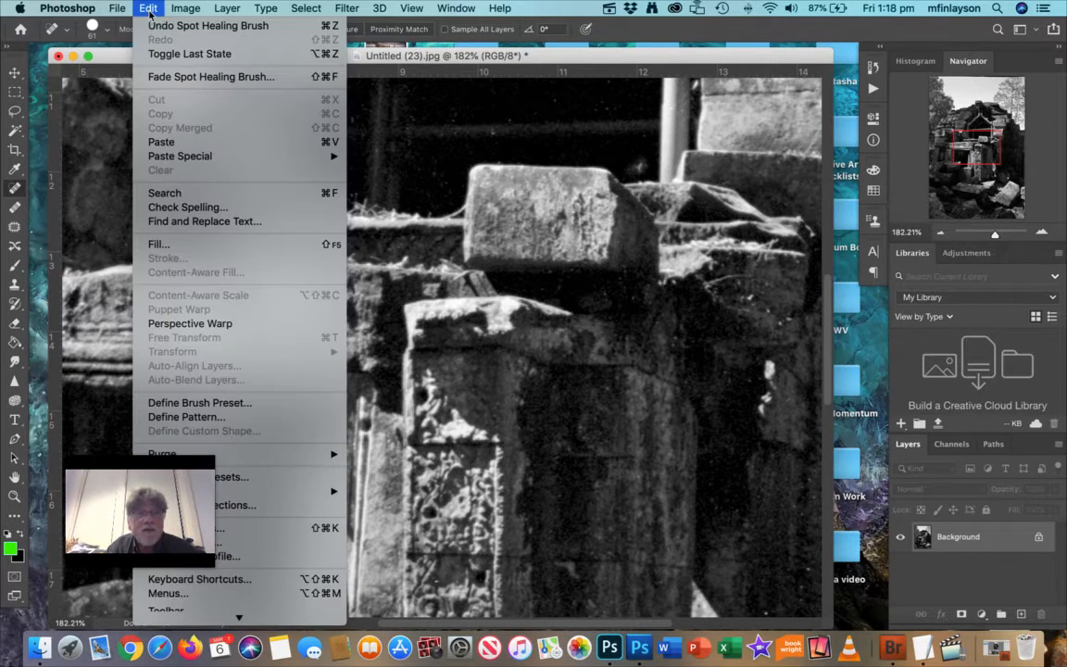
left_click(139, 28)
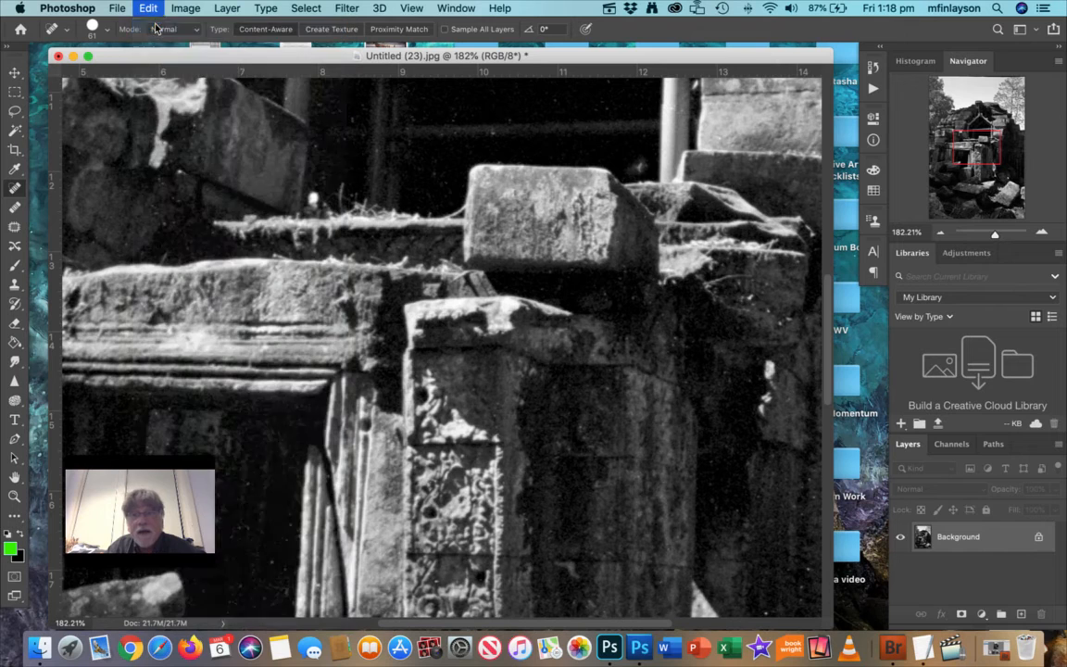
Step: Set the Spot Healing Brush size to 20 px and heal dust specks around the doorway and carved column
left_click(105, 30)
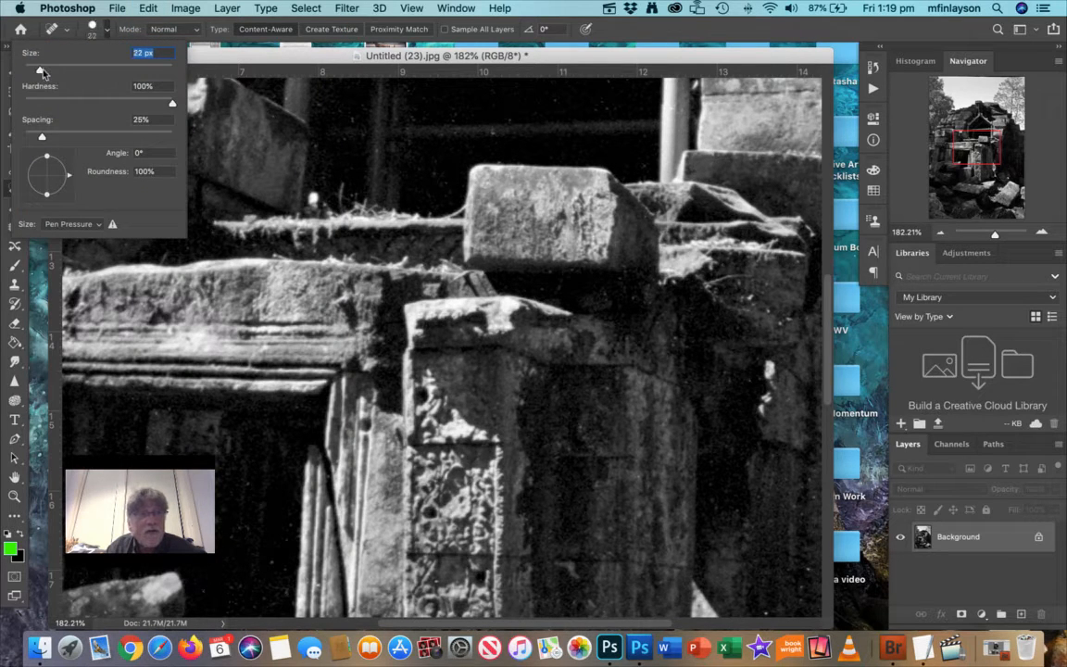
left_click_drag(42, 73, 38, 70)
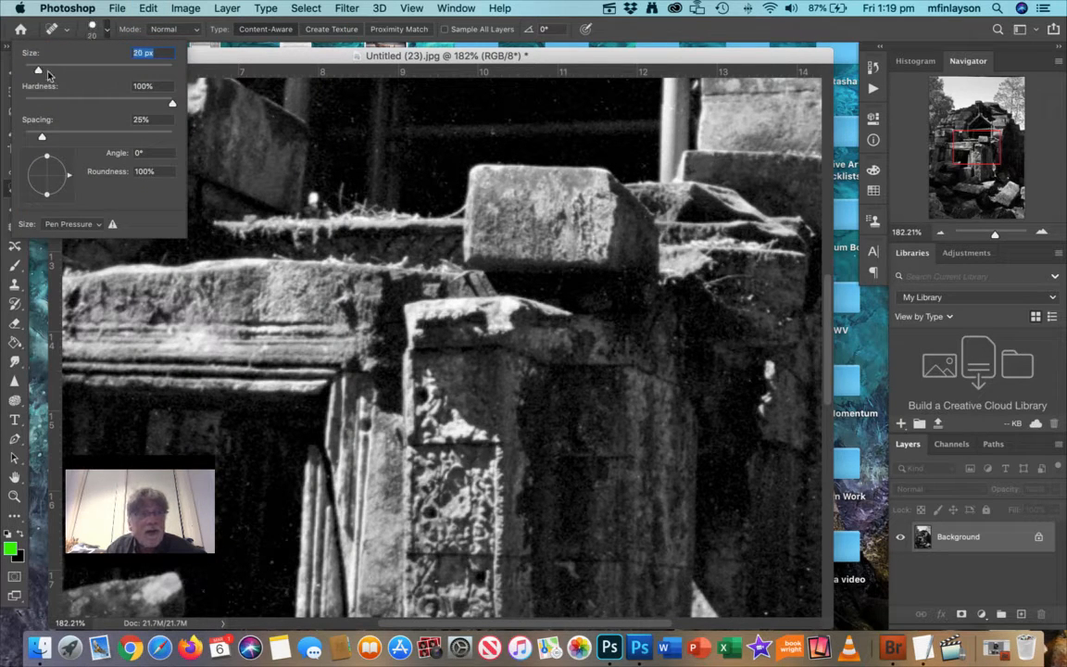
left_click(492, 136)
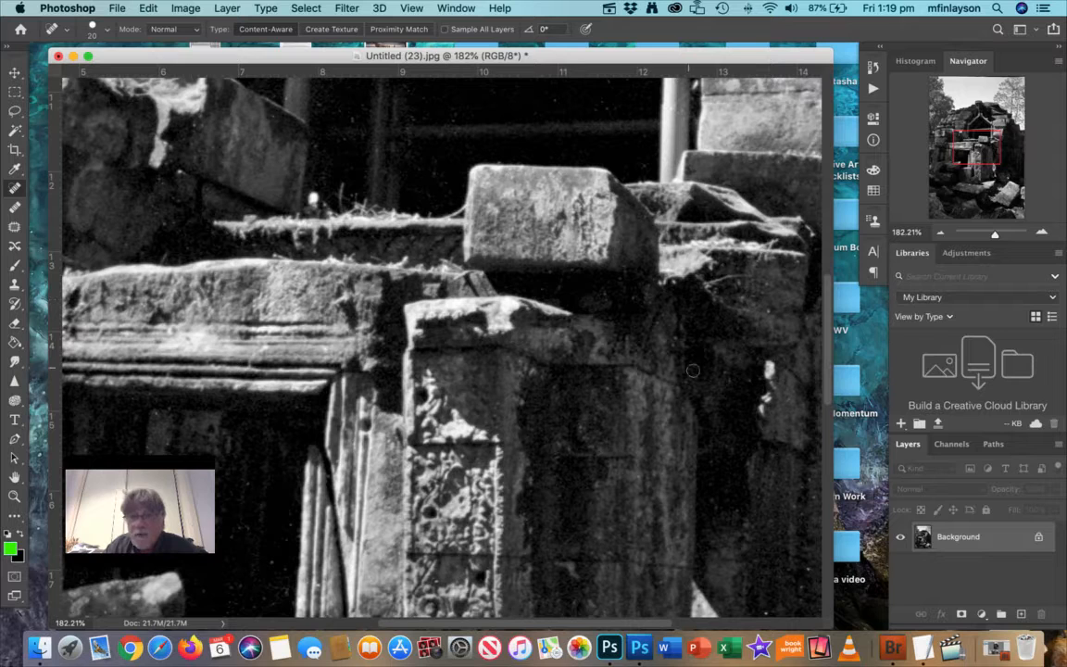
scroll(660, 487, "down", 2)
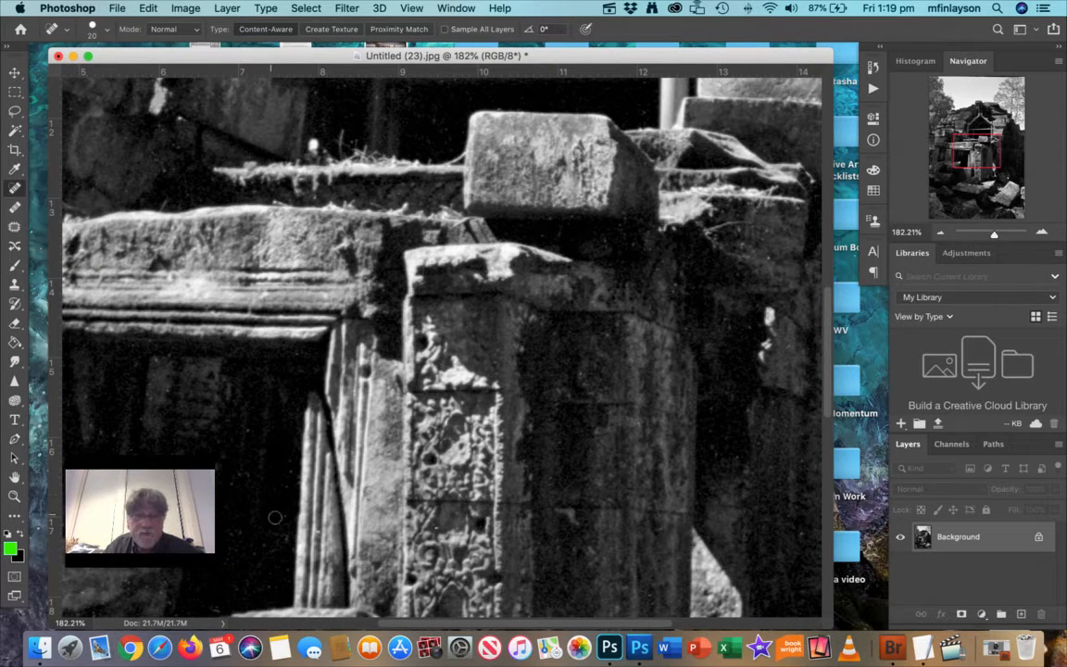
scroll(282, 522, "down", 5)
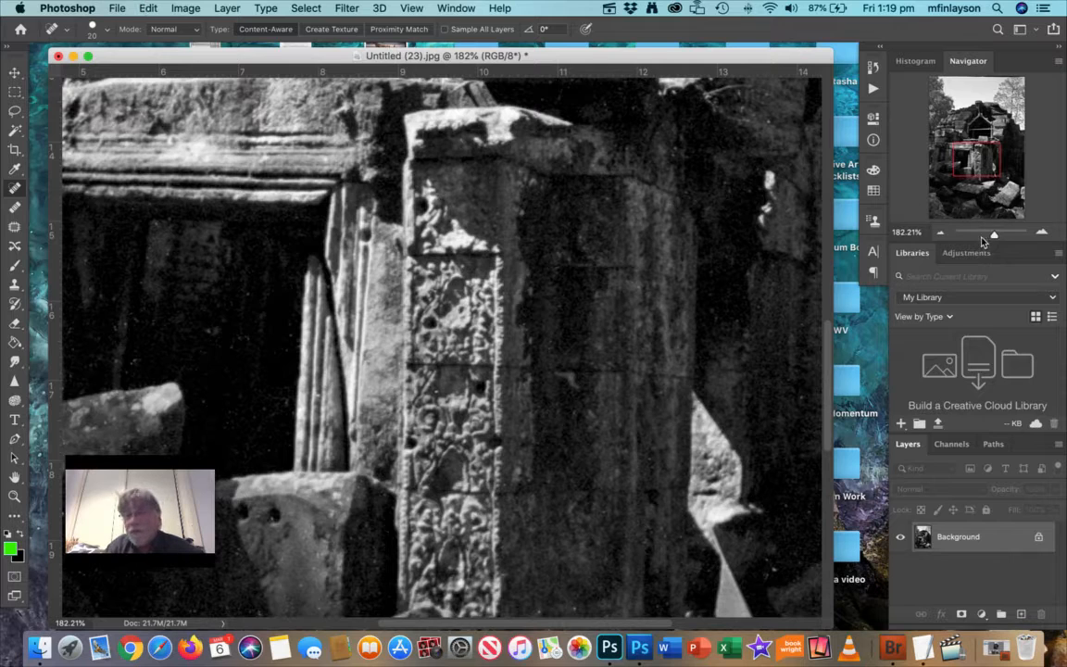
Step: Try a Levels adjustment on the whole photo with midtones at 0.91 and the white input at 233, and cancel it
left_click_drag(999, 239, 989, 239)
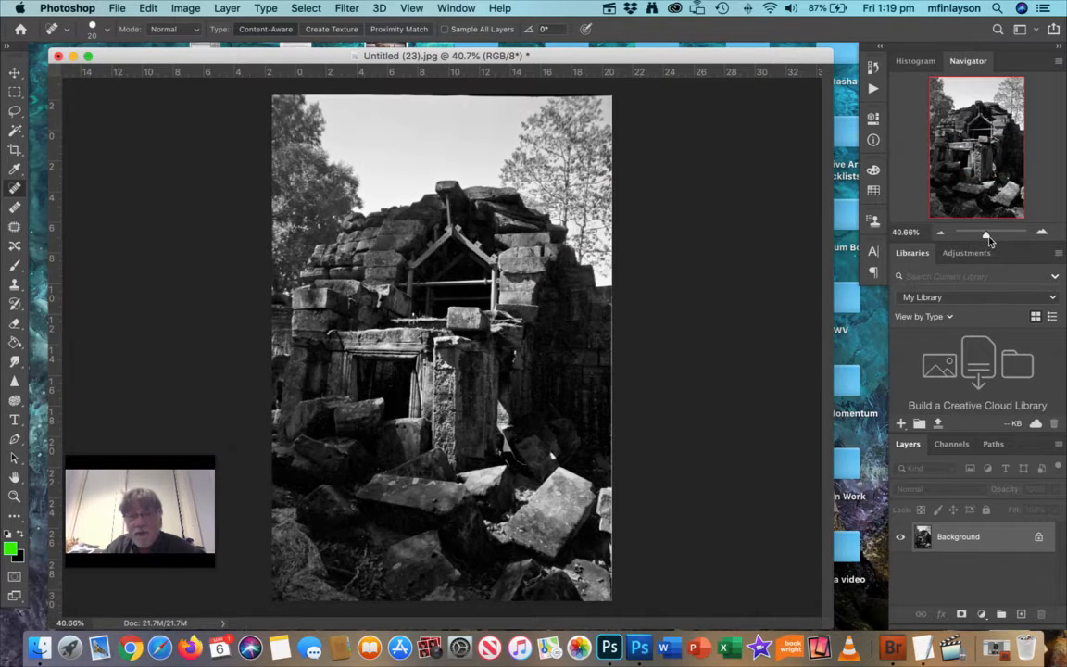
left_click(186, 8)
mouse_move(200, 53)
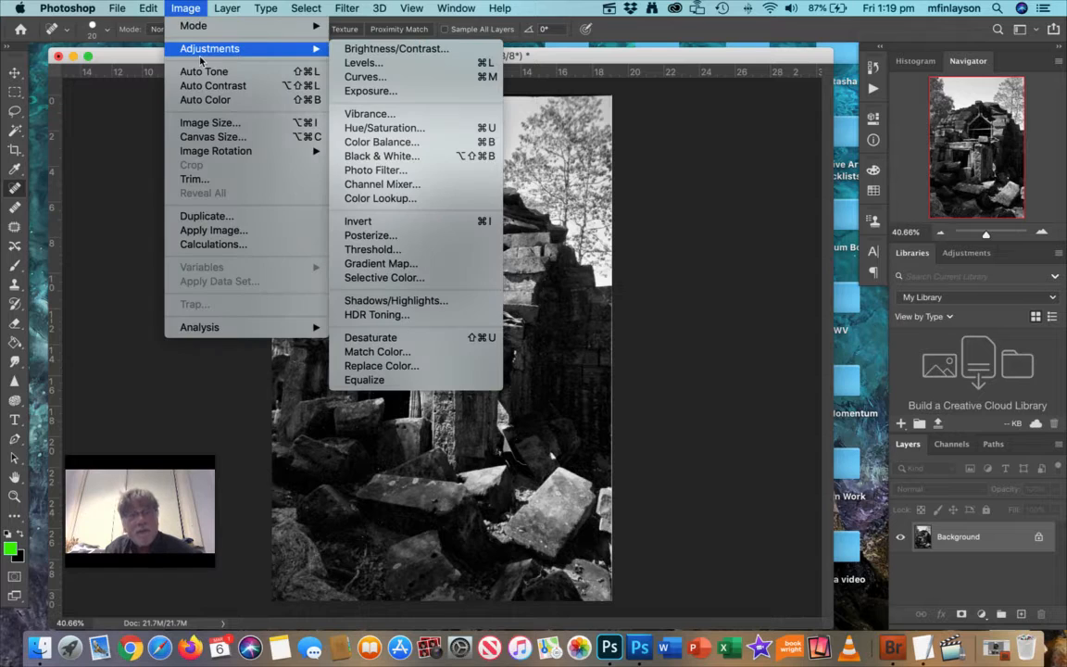
left_click(363, 63)
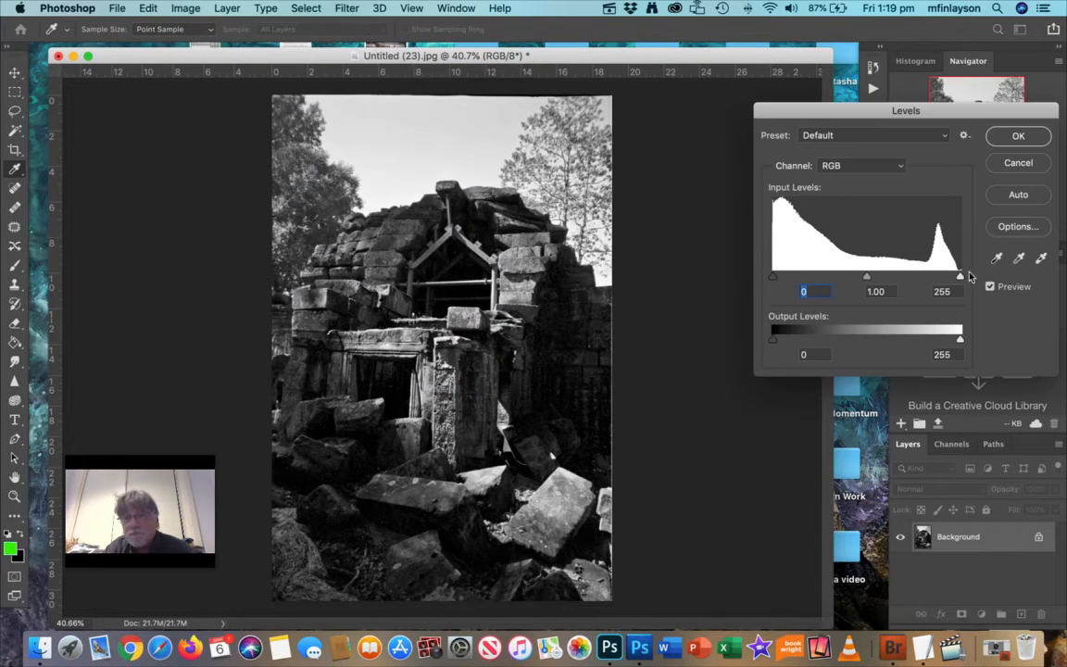
mouse_move(869, 280)
left_mouse_down()
mouse_move(818, 280)
mouse_move(875, 281)
left_mouse_up()
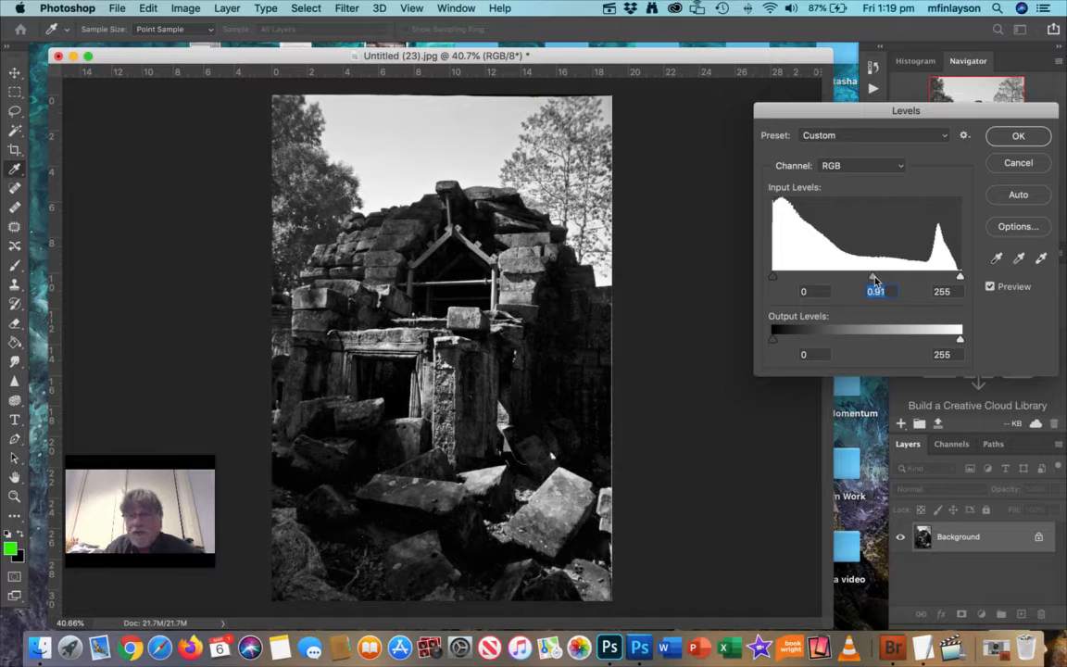
mouse_move(960, 276)
left_mouse_down()
mouse_move(921, 278)
mouse_move(940, 282)
left_mouse_up()
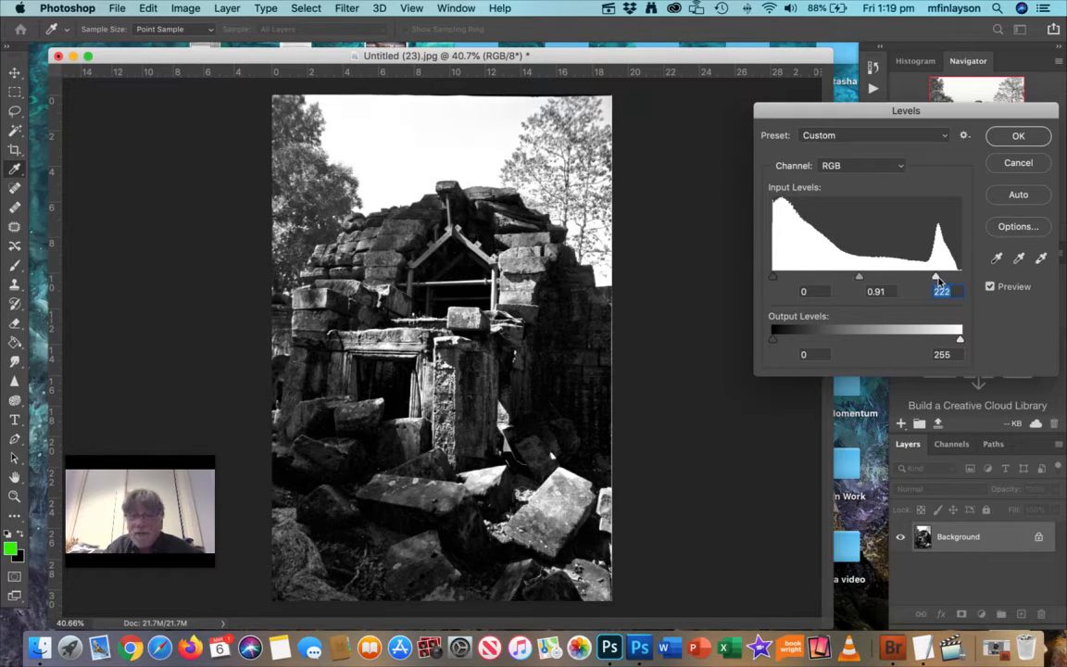
key("shift+Up")
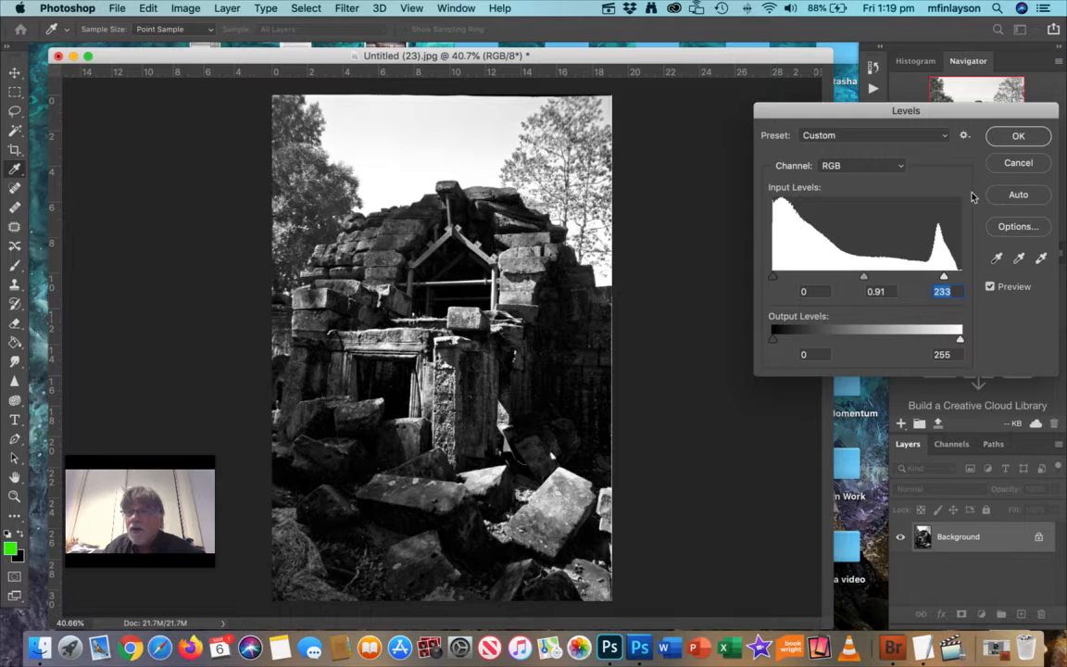
left_click(1018, 163)
Step: Heal dust specks on the dark wall and fallen blocks in the lower part of the photo with the Spot Healing Brush
key("j")
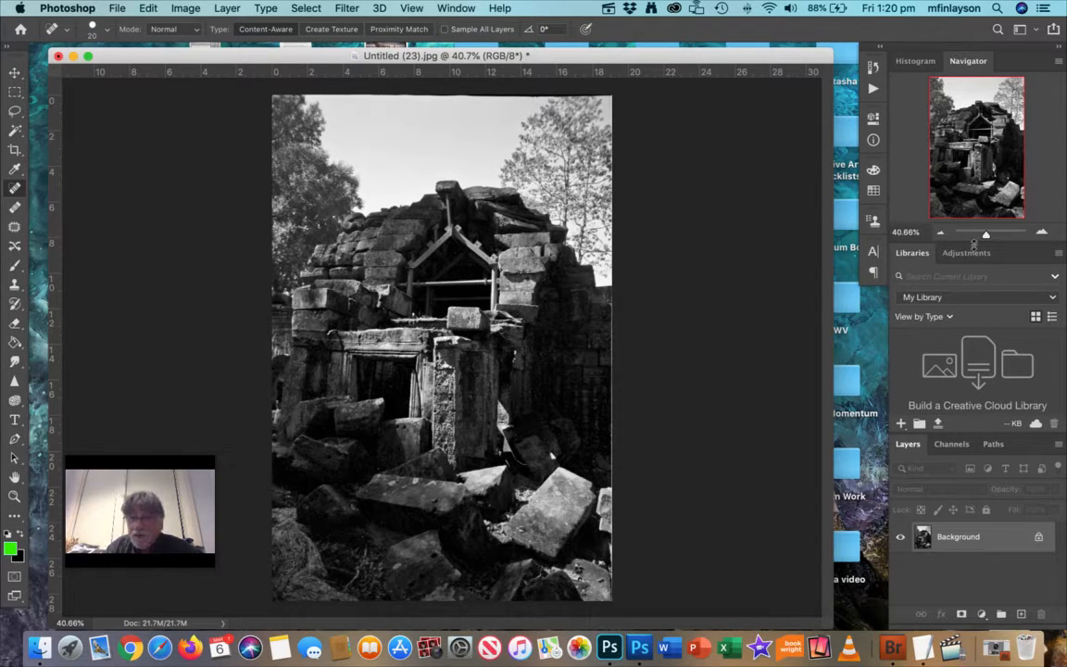
left_click_drag(985, 235, 992, 235)
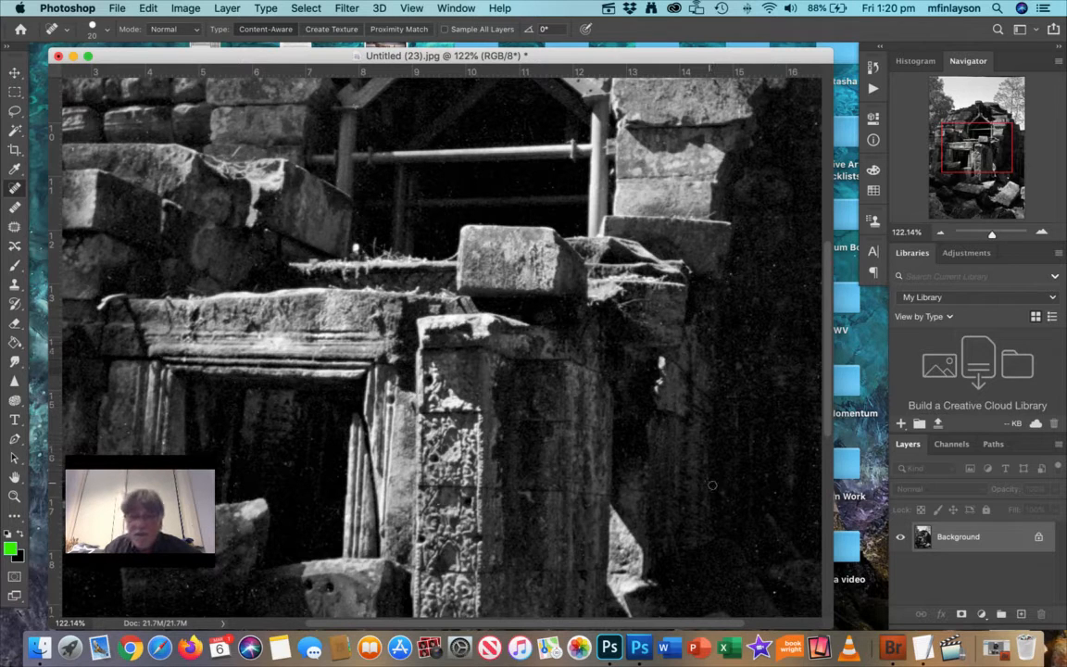
scroll(712, 484, "down", 10)
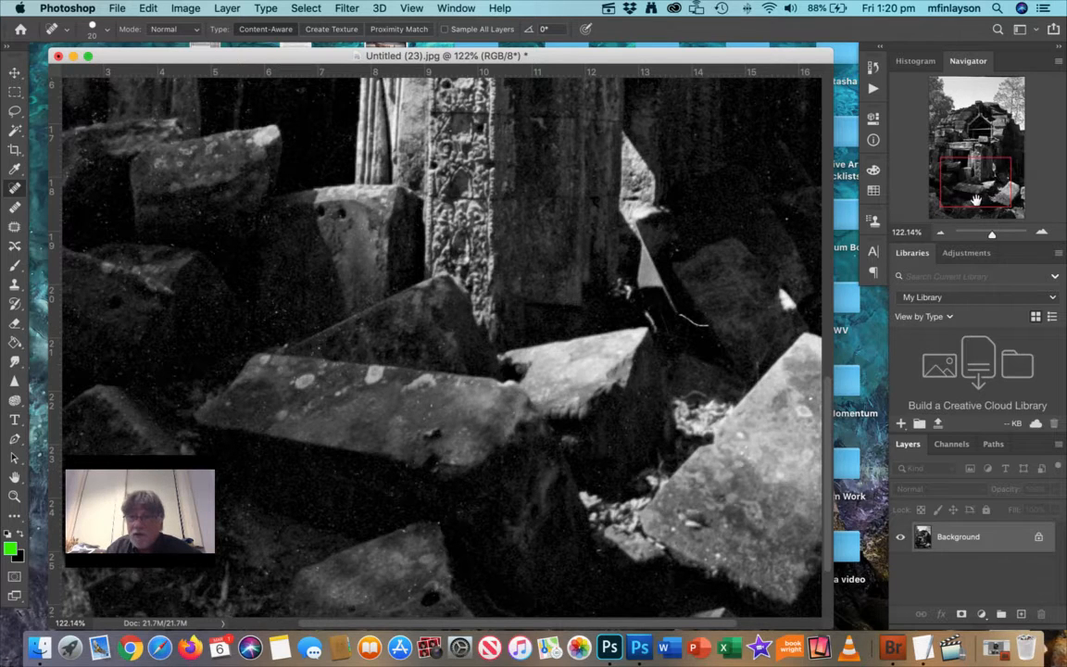
left_click_drag(978, 199, 981, 209)
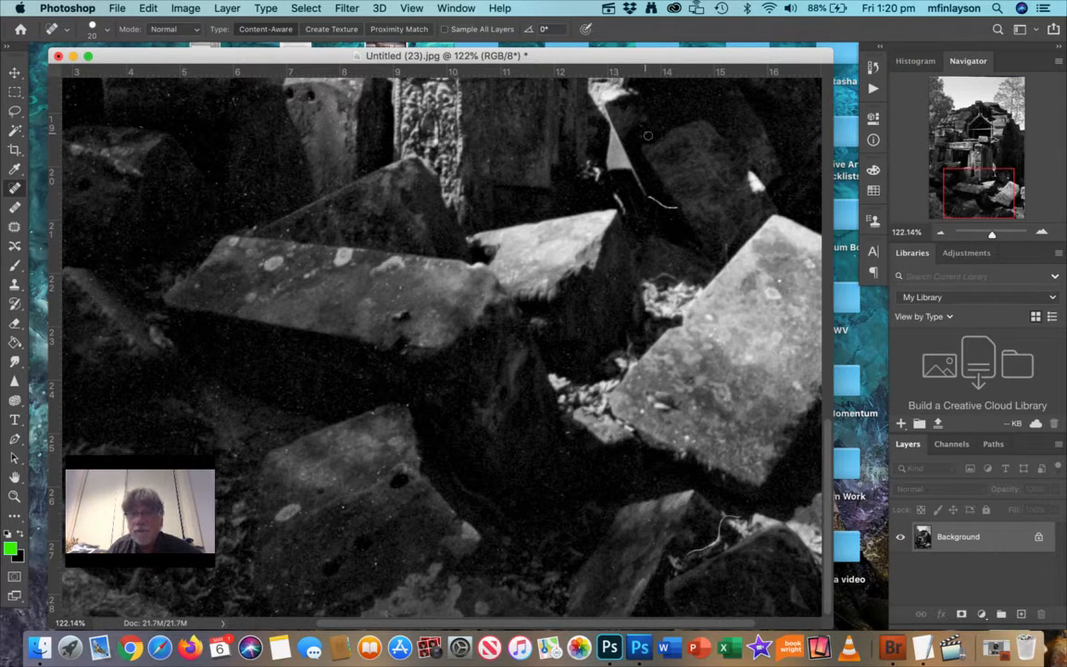
left_click_drag(991, 232, 987, 239)
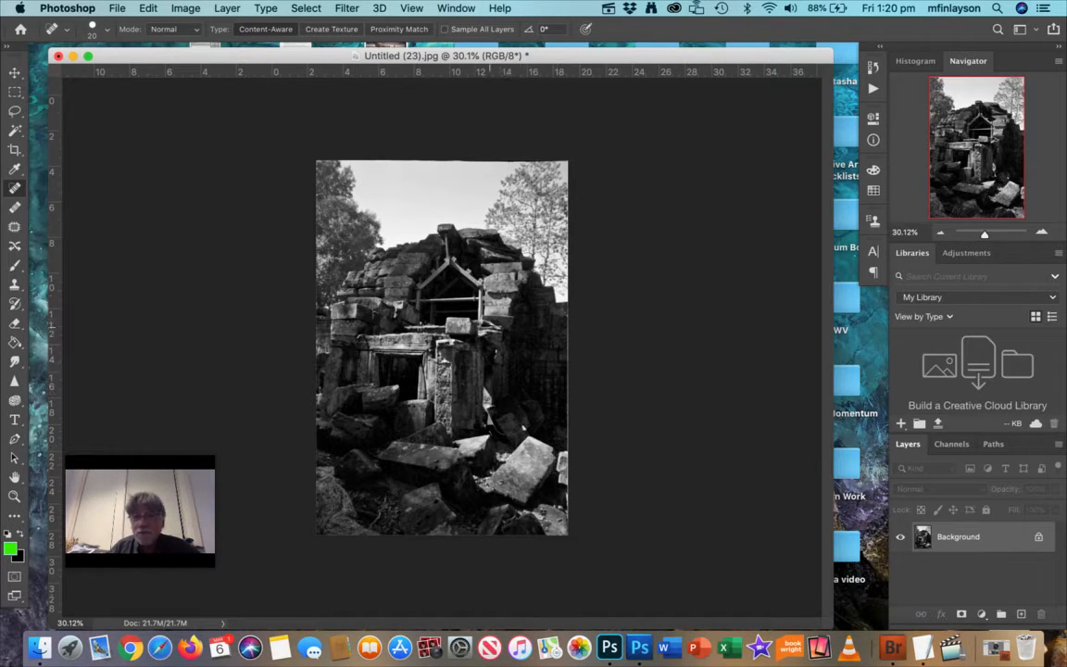
Step: Close the ruin photo without saving its changes and close the Photoshop home window
left_click(59, 57)
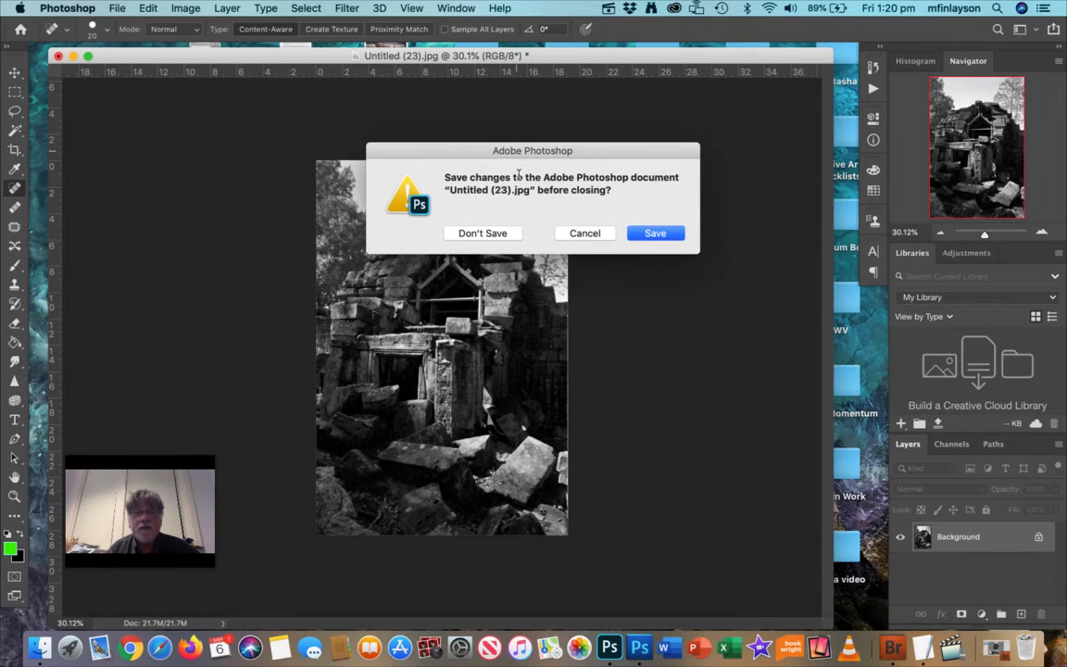
left_click(484, 233)
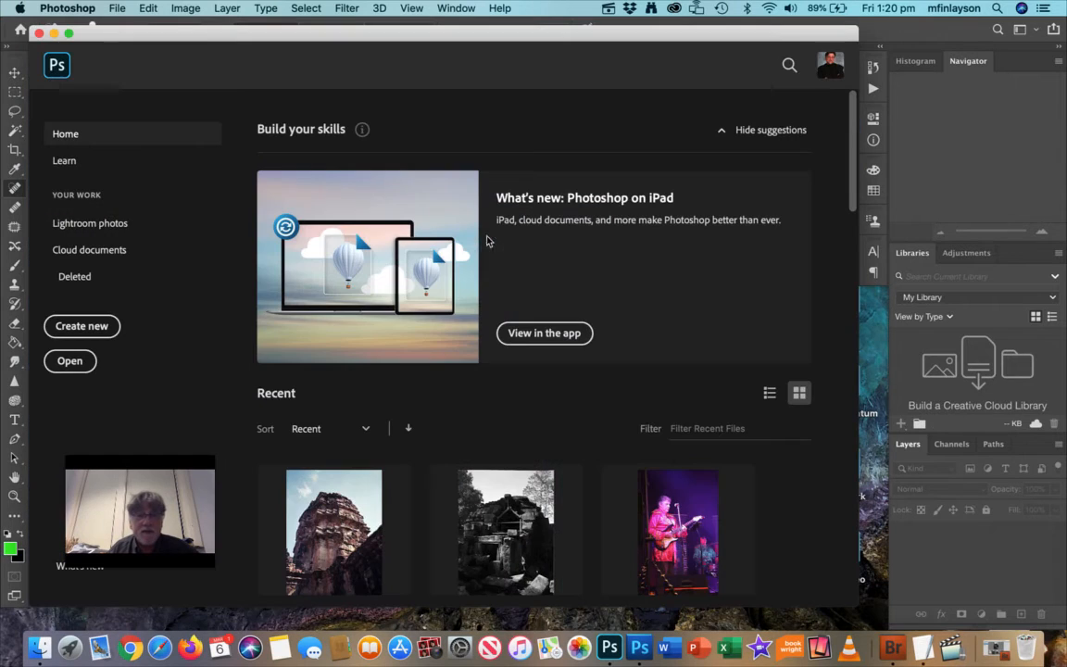
left_click(39, 35)
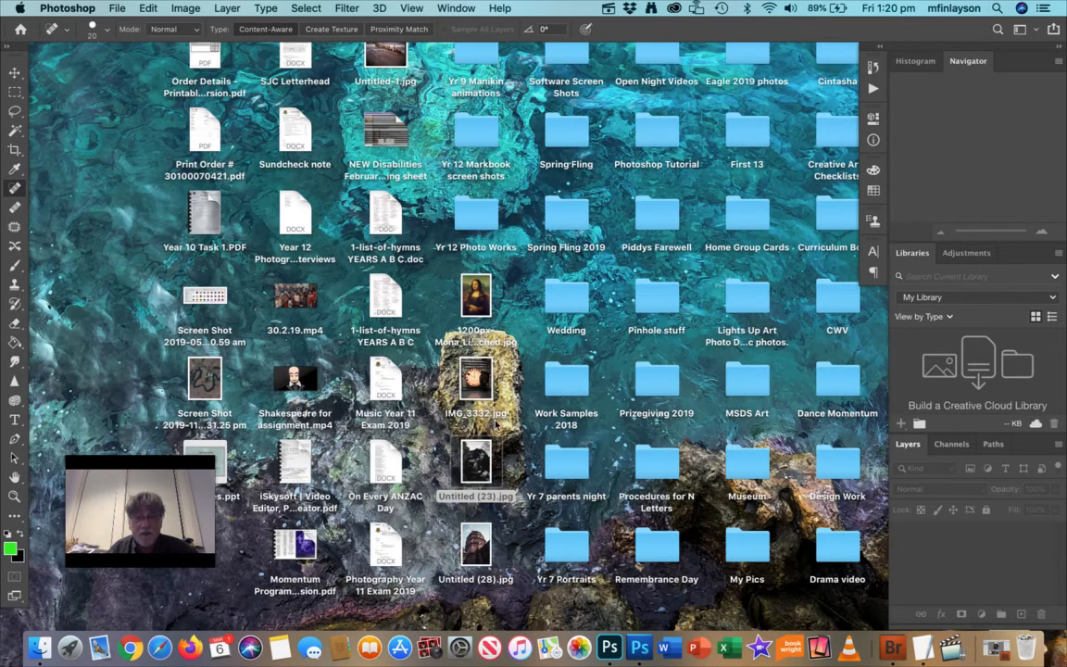
Step: Switch to Bridge and open the colour temple photo Untitled (28).jpg in Camera Raw
left_click(477, 551)
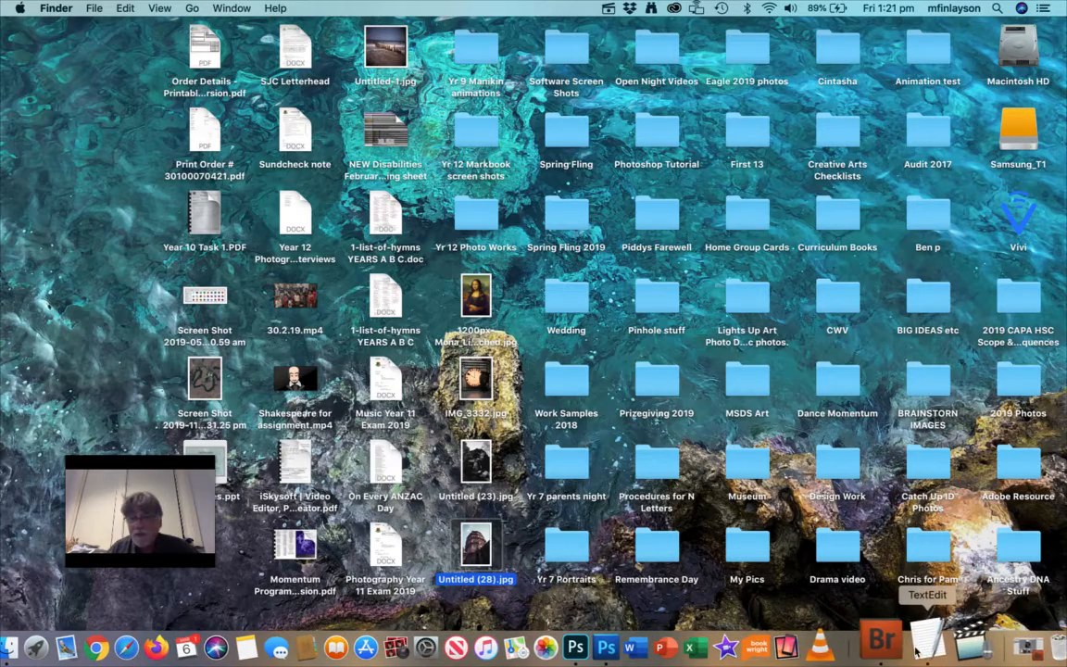
left_click(894, 645)
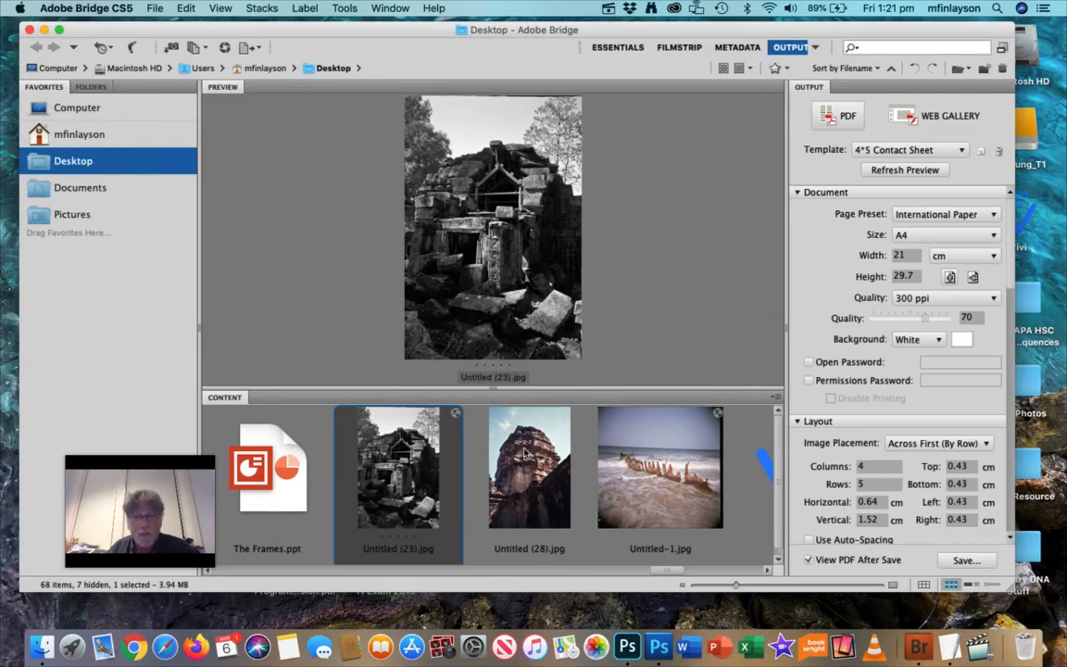
left_click(528, 464)
right_click(528, 463)
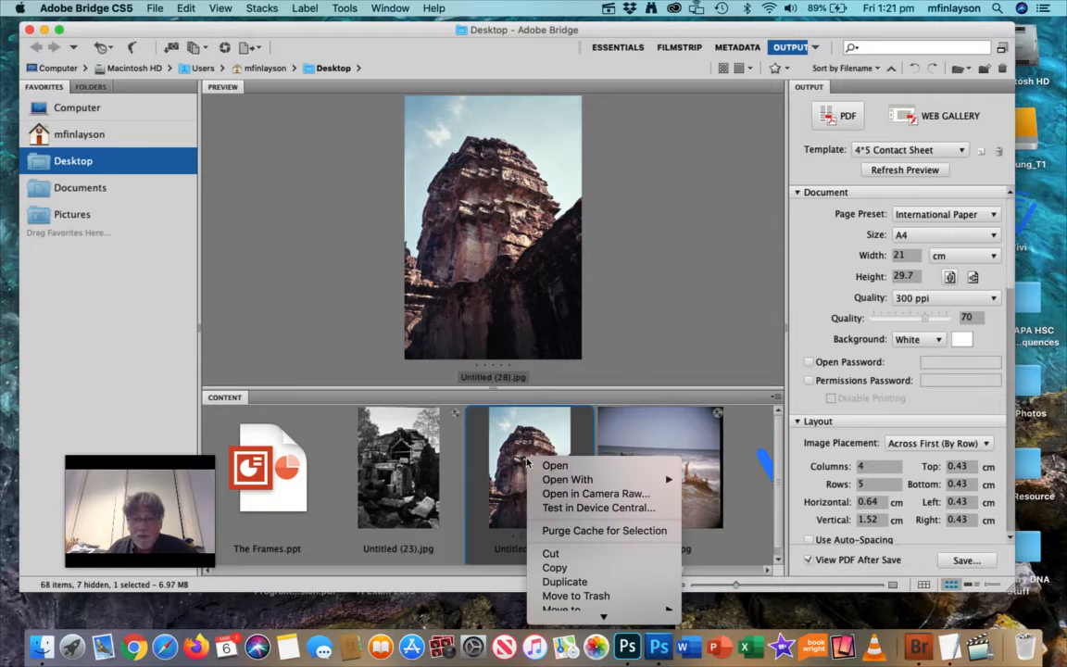
left_click(574, 494)
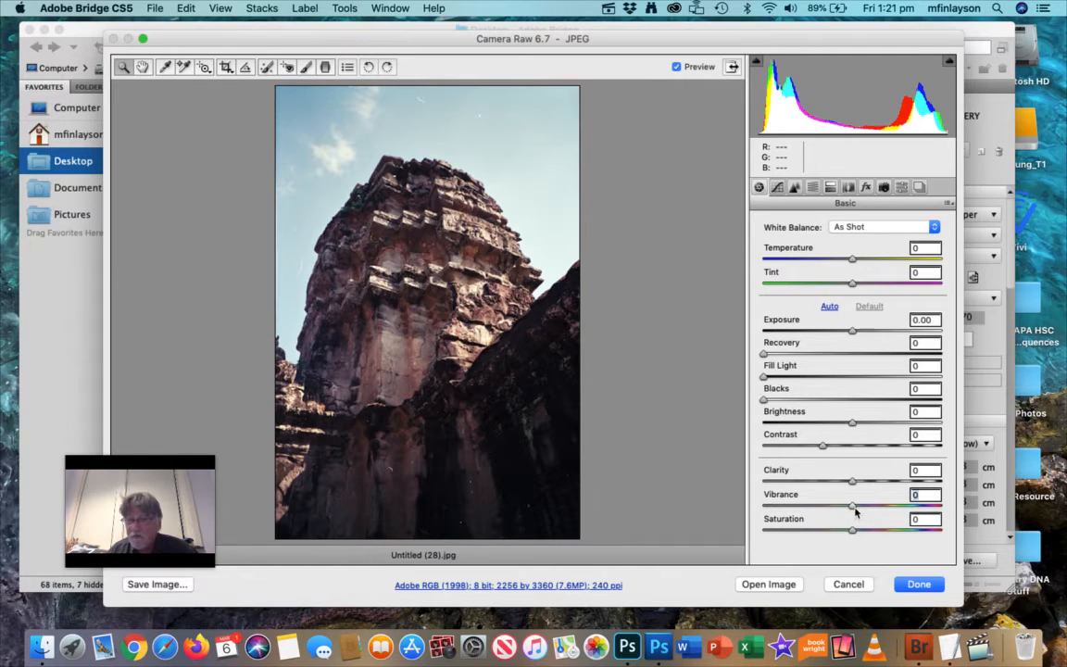
Step: Set the temple photo's Vibrance to +5, Saturation to -1 and Fill Light to 37
mouse_move(855, 511)
left_mouse_down()
mouse_move(926, 513)
mouse_move(862, 509)
mouse_move(858, 536)
mouse_move(955, 532)
mouse_move(853, 531)
left_mouse_up()
left_click(767, 378)
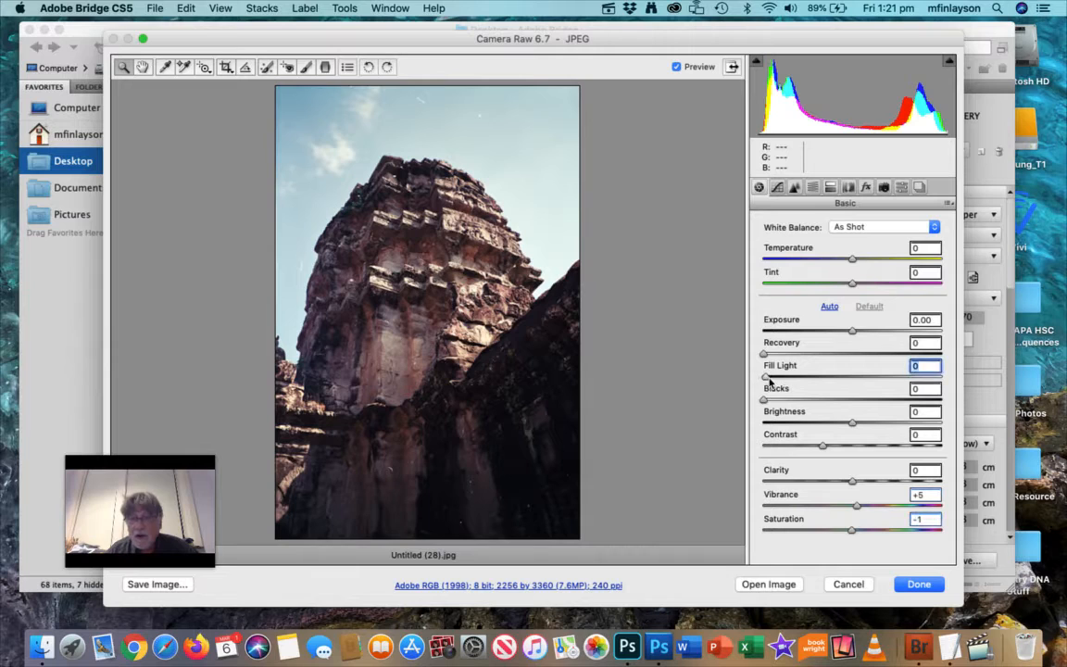
left_click_drag(767, 378, 831, 381)
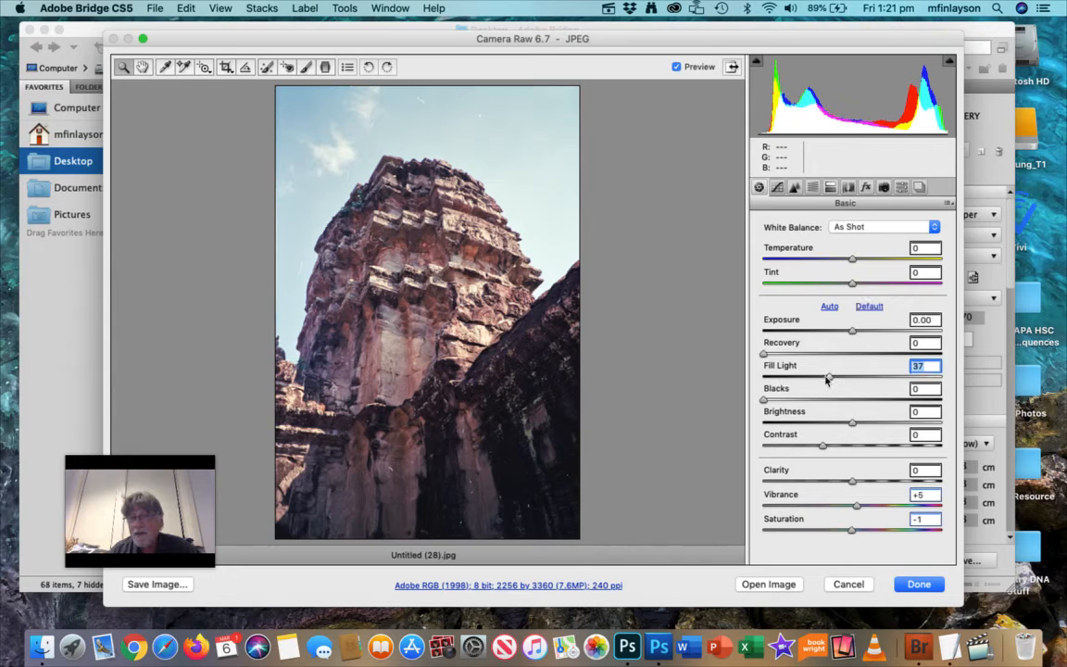
Step: Try Blacks 10 and Clarity +13 on the temple photo and discard all its Camera Raw changes
left_click_drag(765, 402, 783, 404)
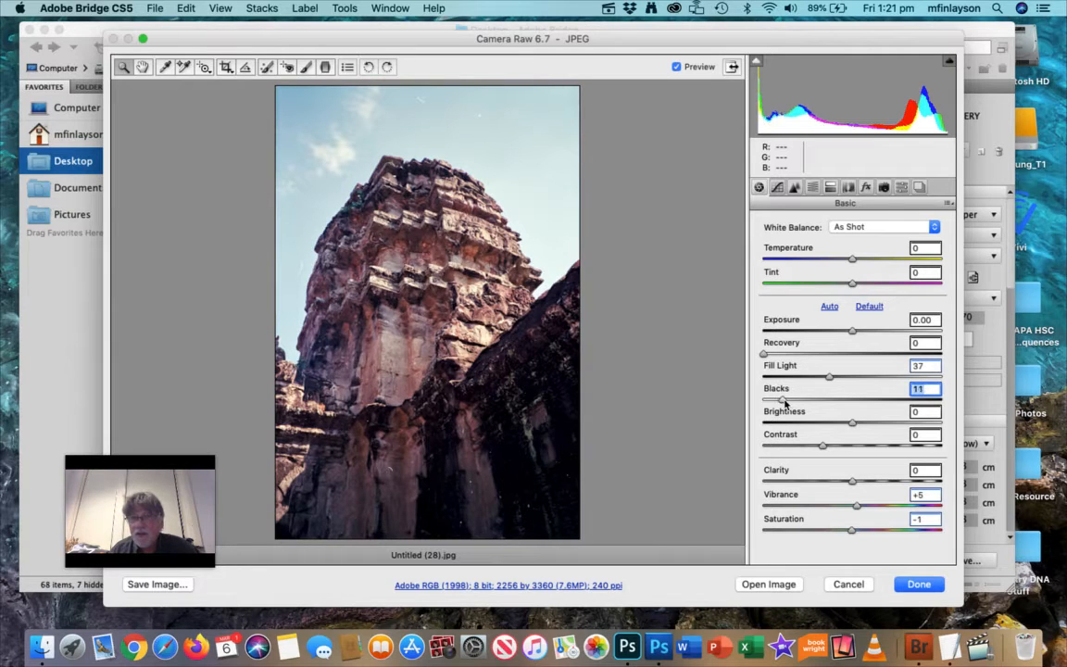
left_click(854, 481)
left_click_drag(857, 486, 868, 490)
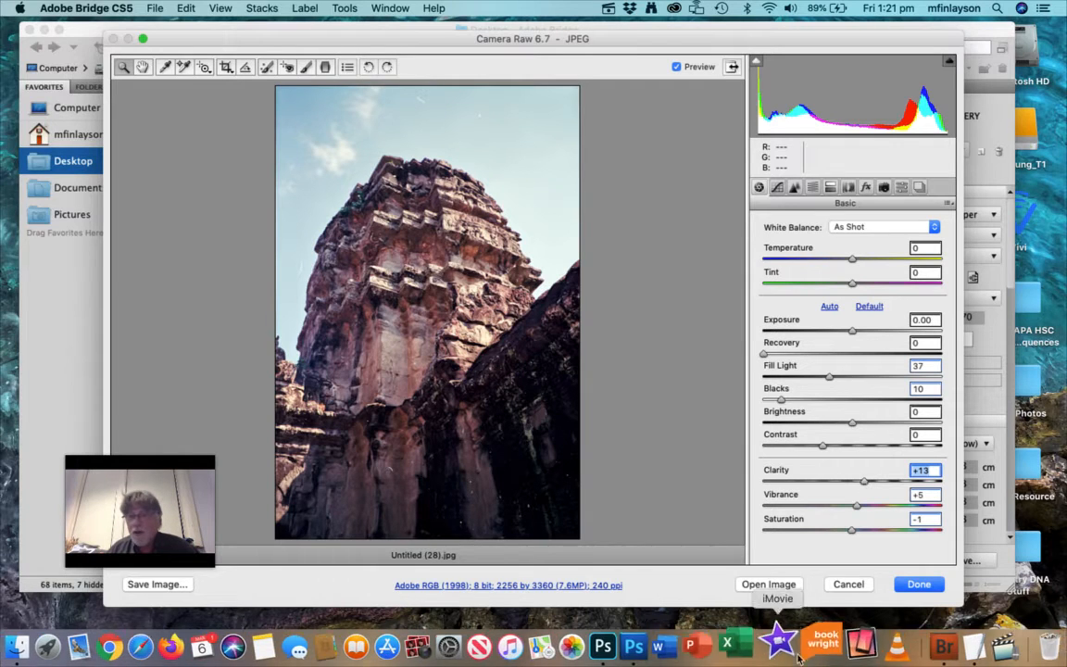
left_click(861, 587)
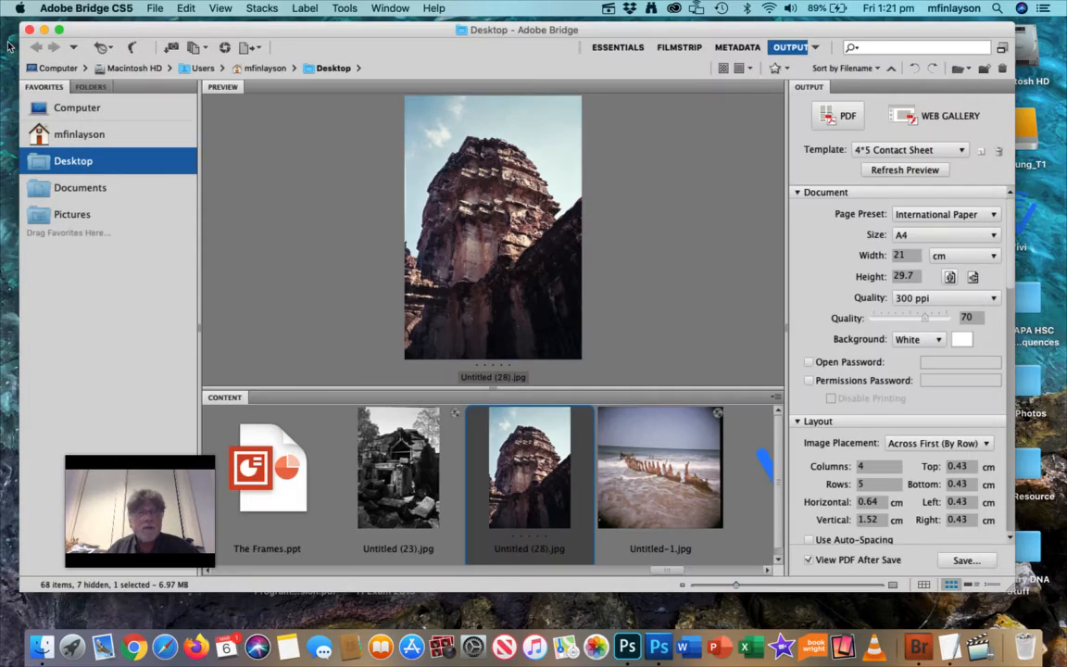
Step: Close the Bridge window, open Untitled (28).jpg from the desktop in Photoshop and enlarge its document window
left_click(30, 30)
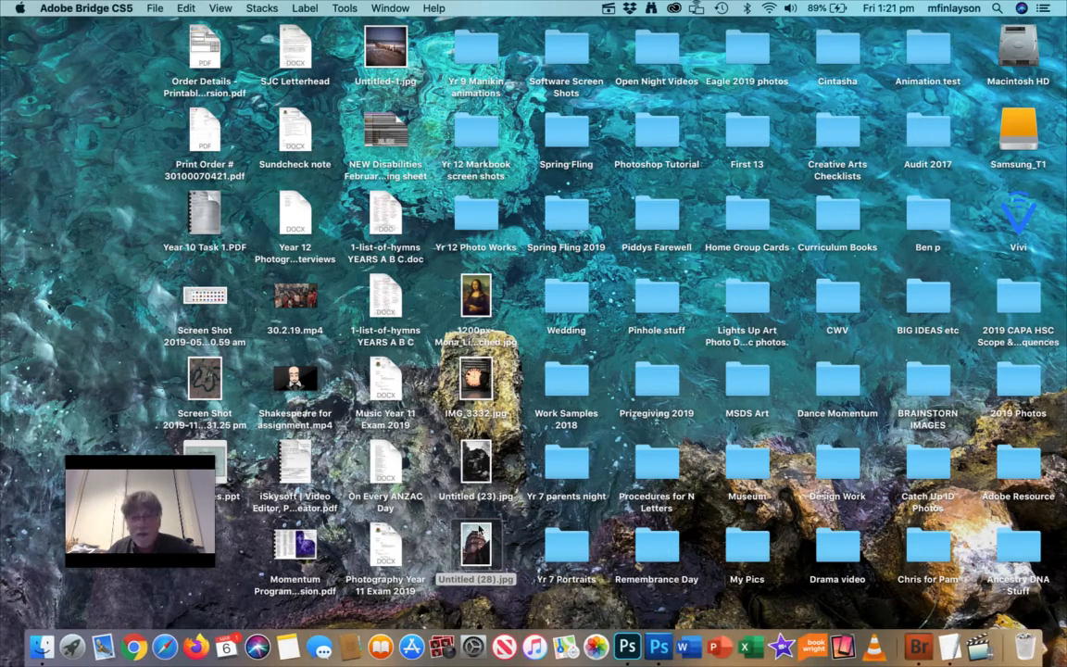
left_click_drag(480, 556, 628, 651)
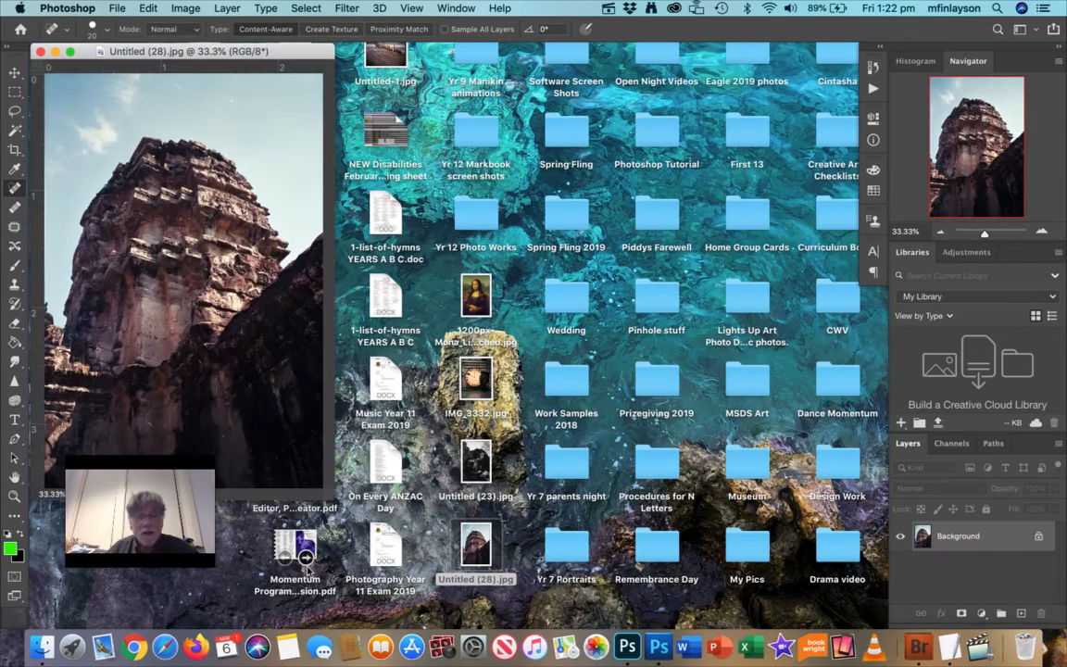
left_click_drag(332, 500, 745, 630)
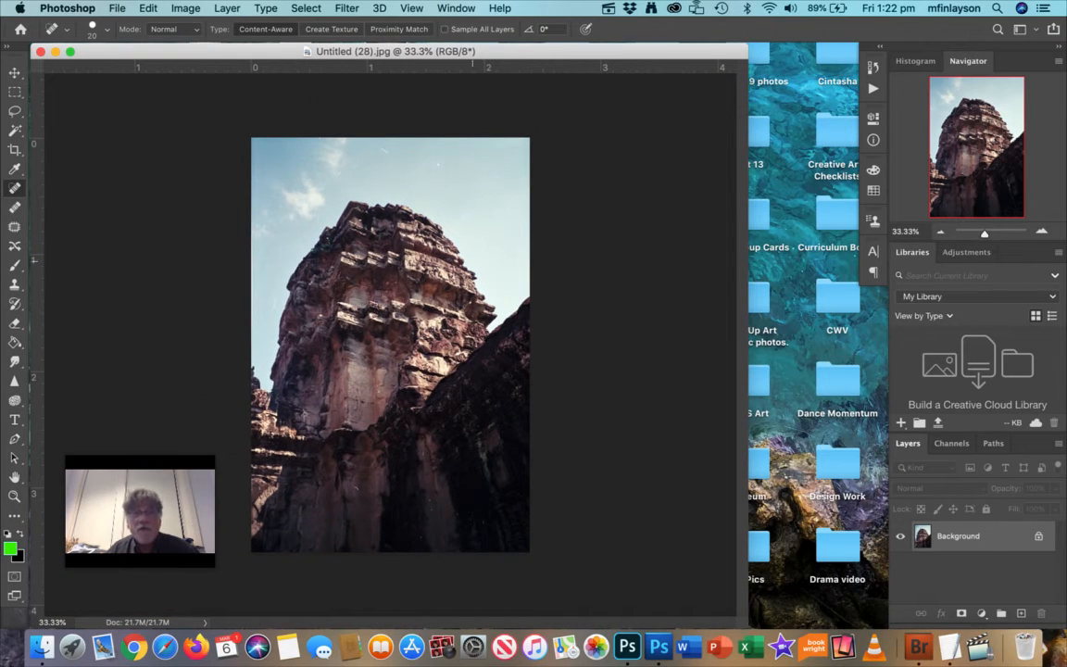
Step: Open the Camera Raw Filter on the temple photo and set Highlights and Shadows to +23, Whites to -43 and Blacks to +34
left_click(348, 8)
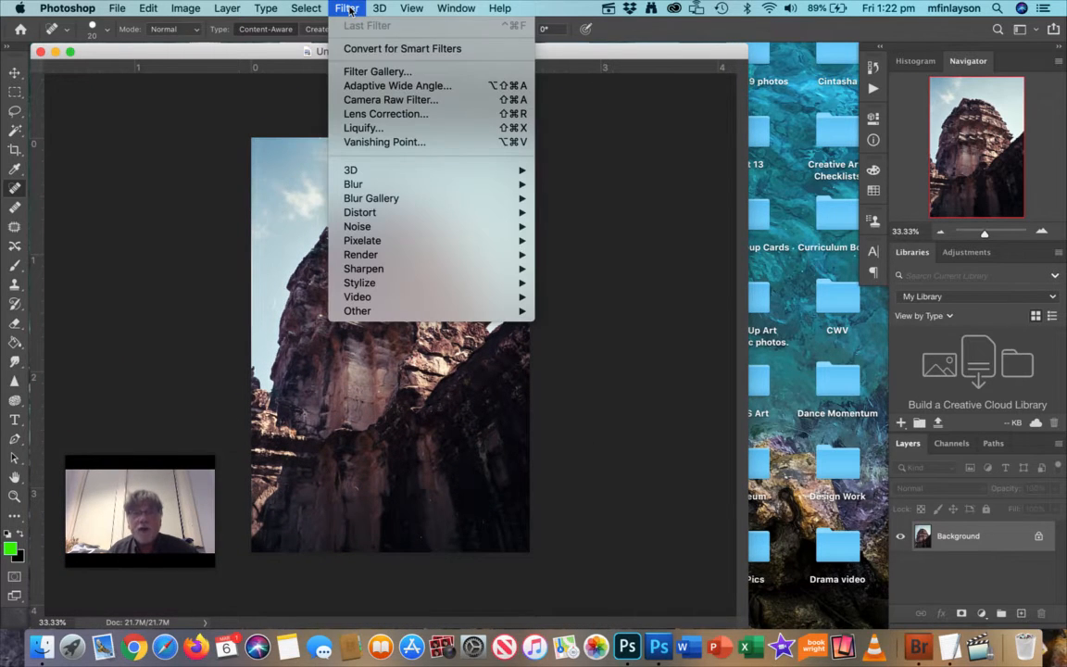
left_click(378, 103)
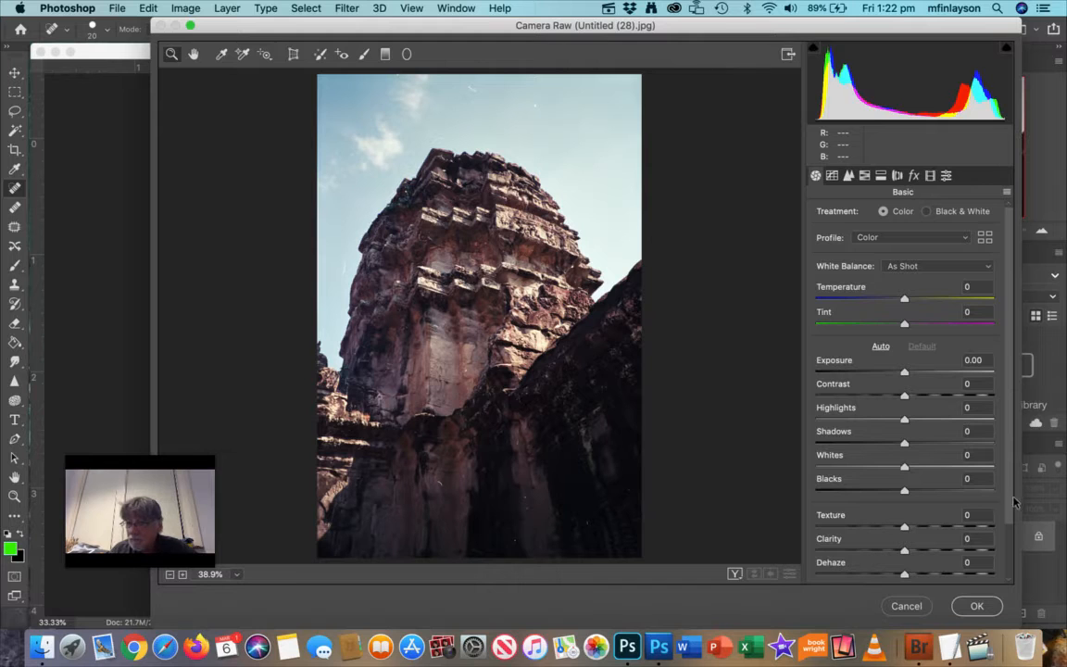
scroll(1010, 542, "down", 2)
scroll(1012, 546, "down", 1)
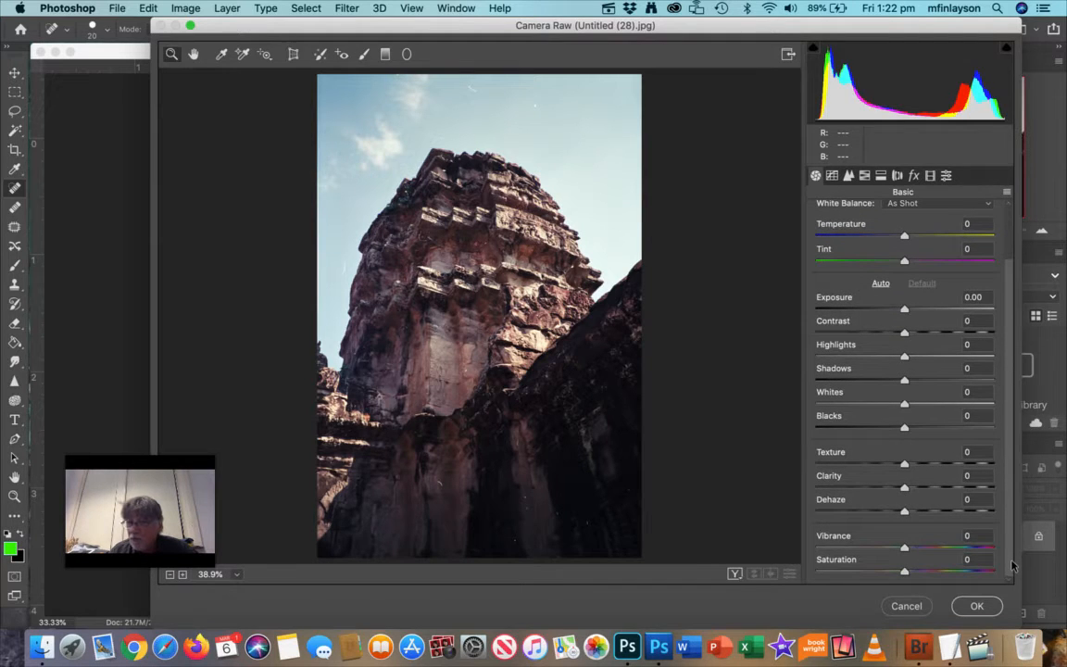
scroll(1012, 556, "up", 3)
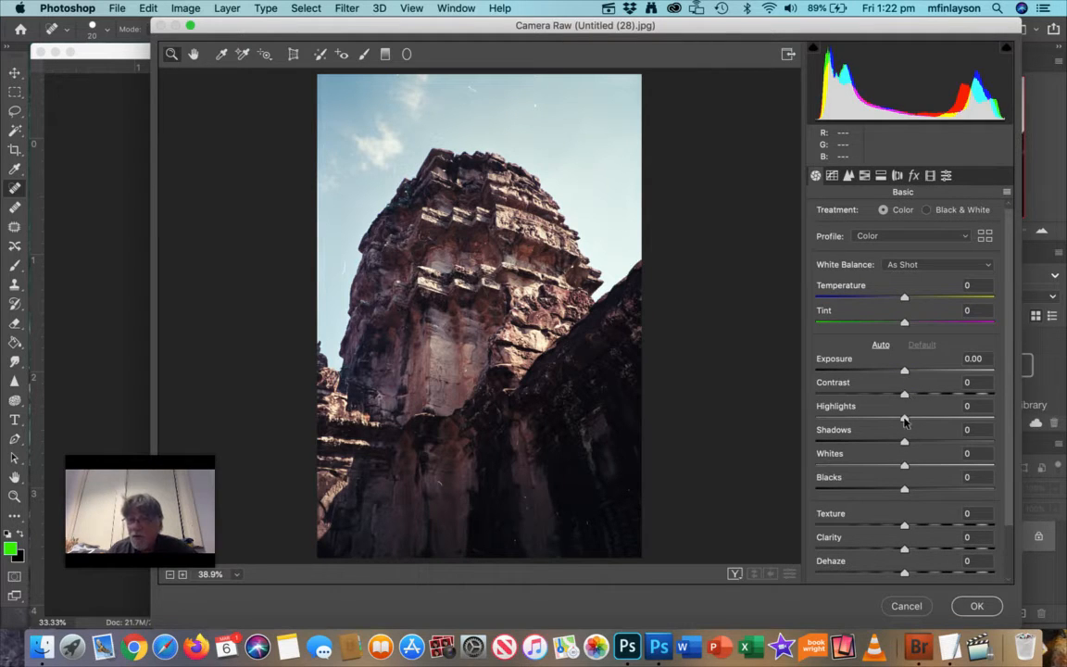
left_click_drag(905, 420, 925, 441)
left_click_drag(907, 466, 936, 499)
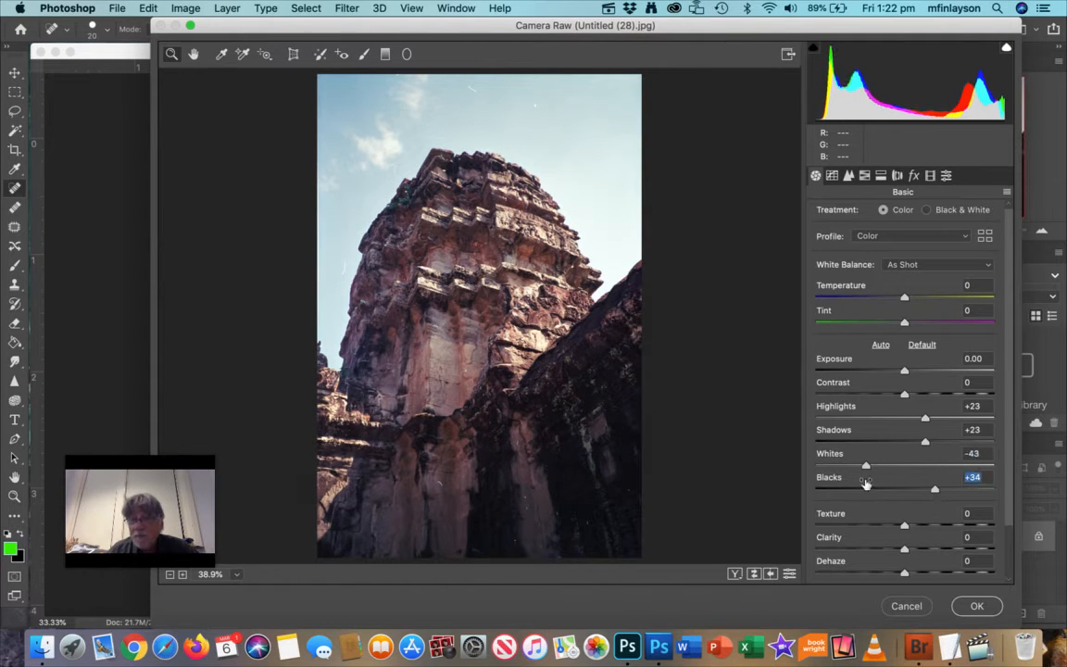
Step: Set Exposure to -0.30, Contrast to -26, Shadows to +14, Clarity to +12 and Dehaze to +23, and apply the filter
left_click_drag(905, 396, 899, 372)
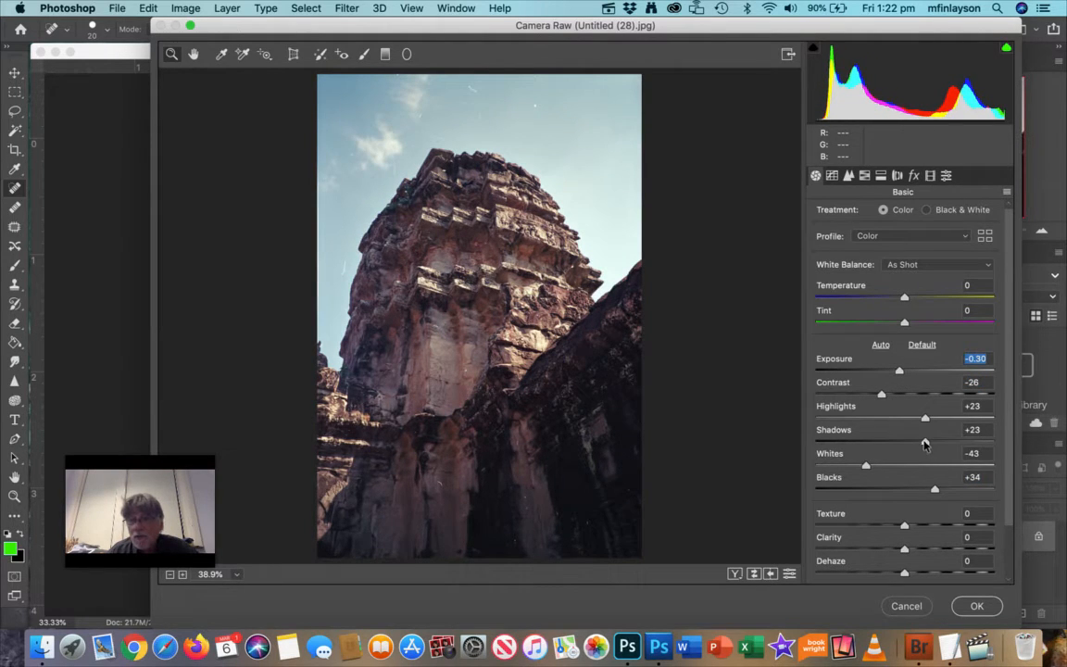
mouse_move(924, 444)
left_mouse_down()
mouse_move(942, 443)
mouse_move(915, 445)
left_mouse_up()
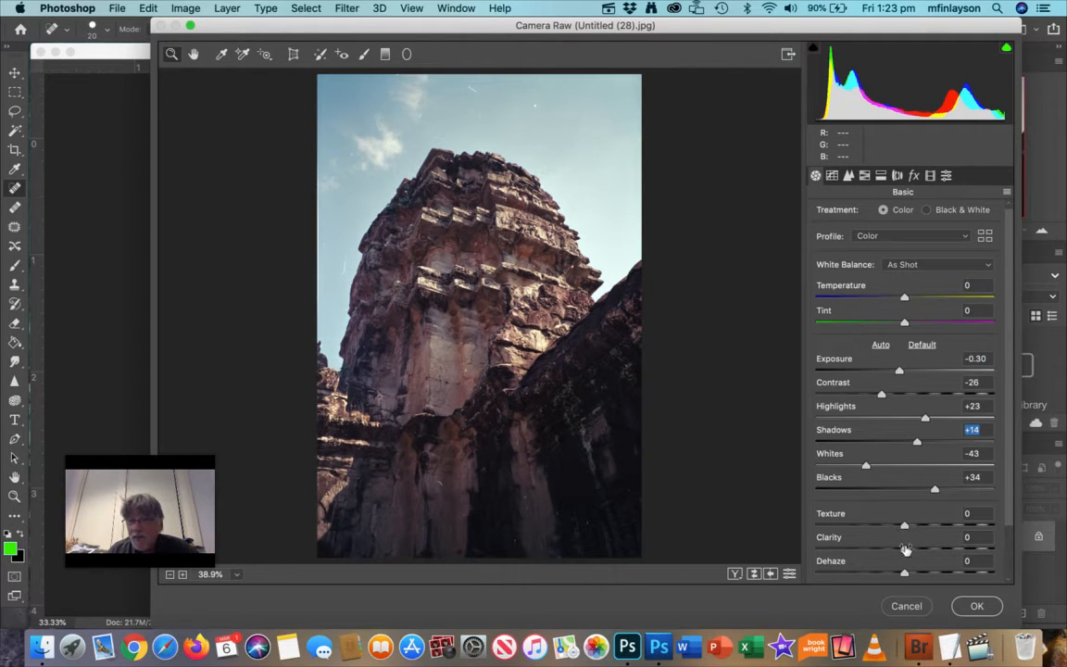
left_click_drag(905, 553, 1016, 541)
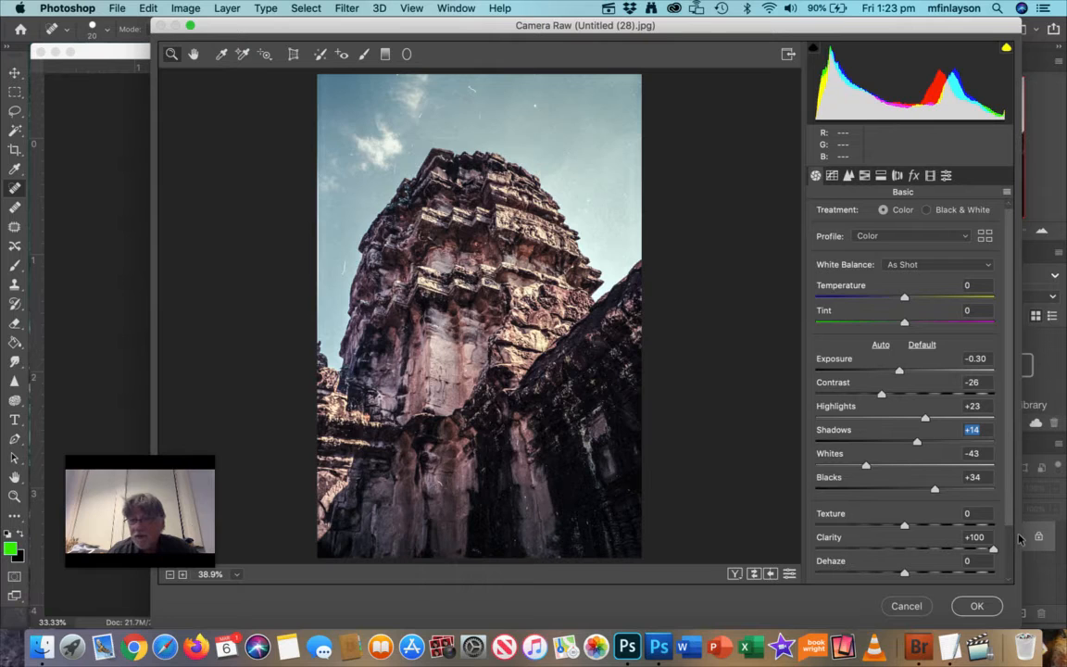
left_click_drag(1019, 542, 924, 574)
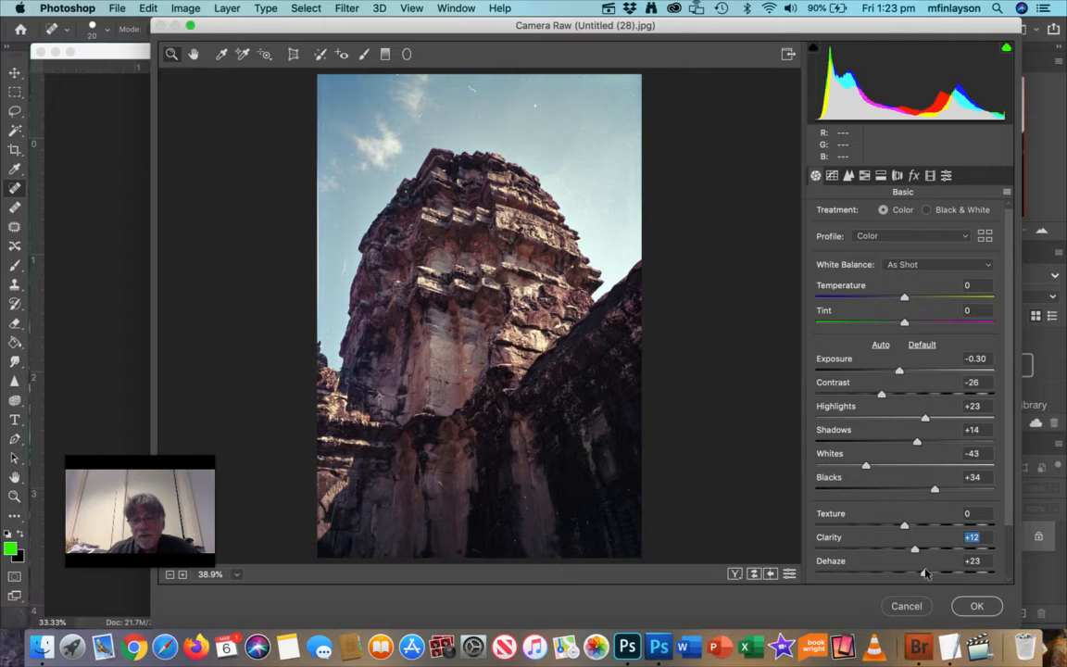
left_click(979, 607)
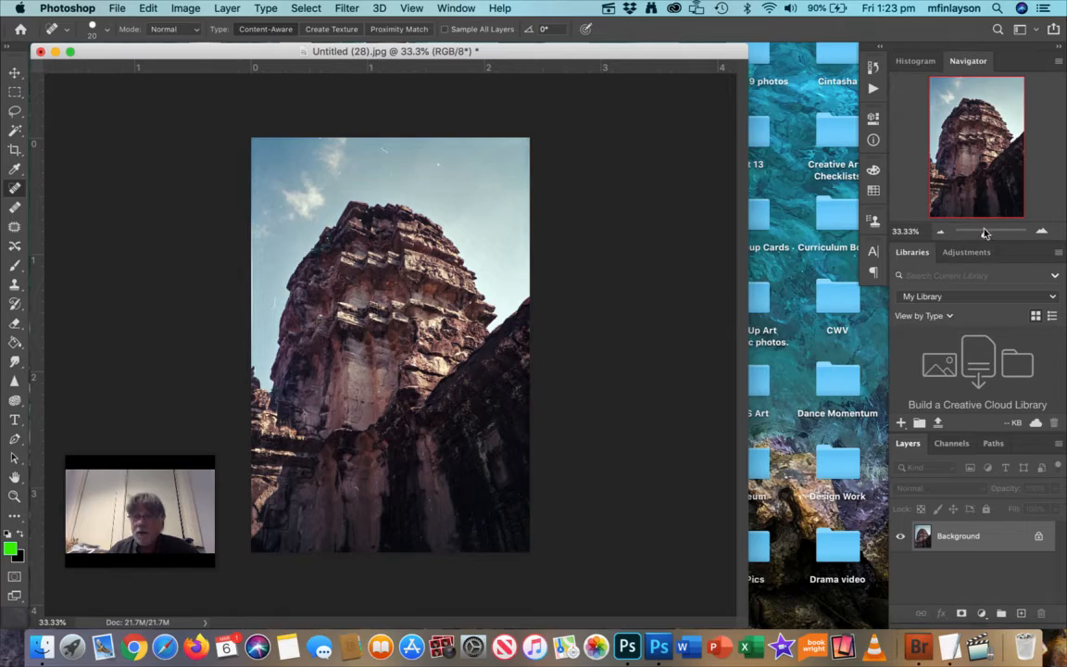
Step: Heal the curved white scratch on the dark lower wall and the speck on the dark stone above it with the Spot Healing Brush
mouse_move(986, 235)
left_mouse_down()
mouse_move(1000, 238)
mouse_move(992, 231)
left_mouse_up()
left_click_drag(991, 149, 966, 241)
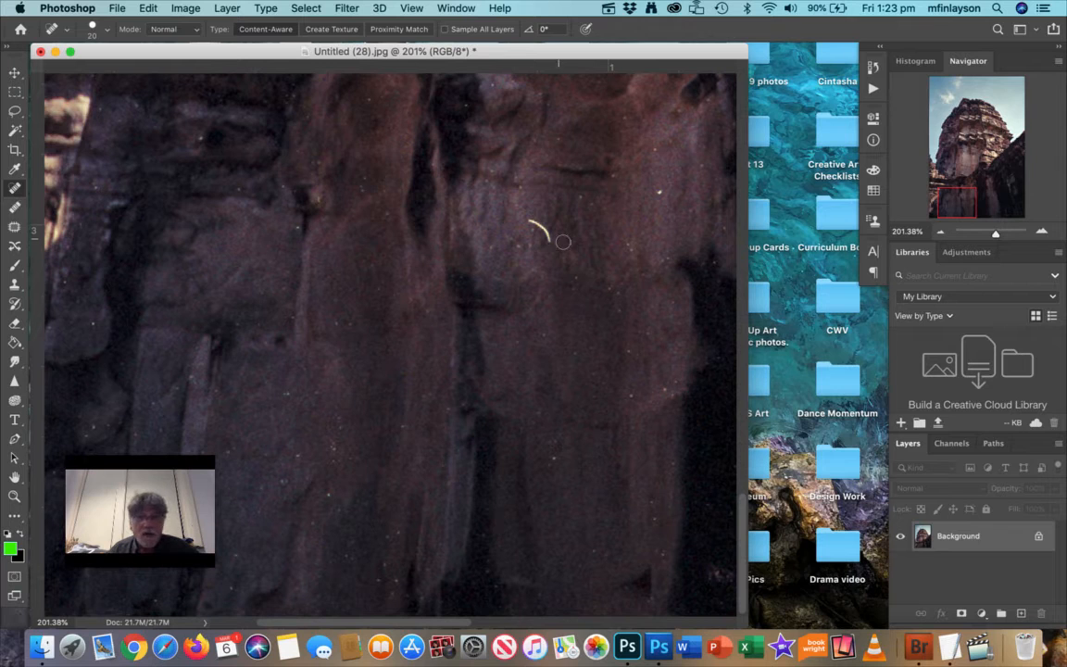
left_click_drag(553, 240, 537, 227)
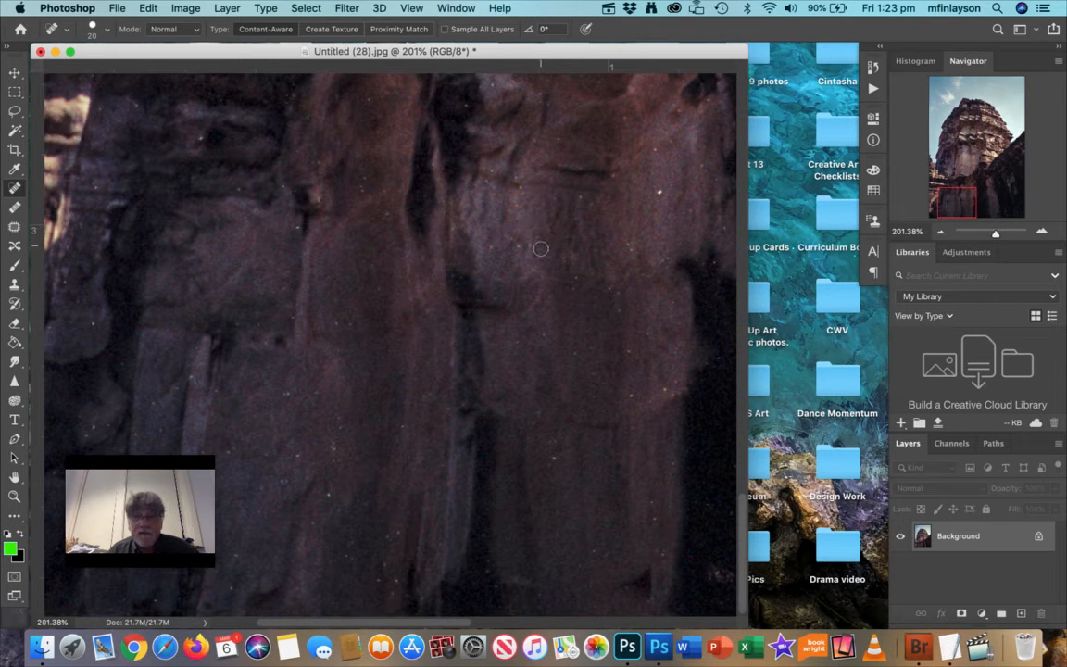
scroll(560, 245, "up", 10)
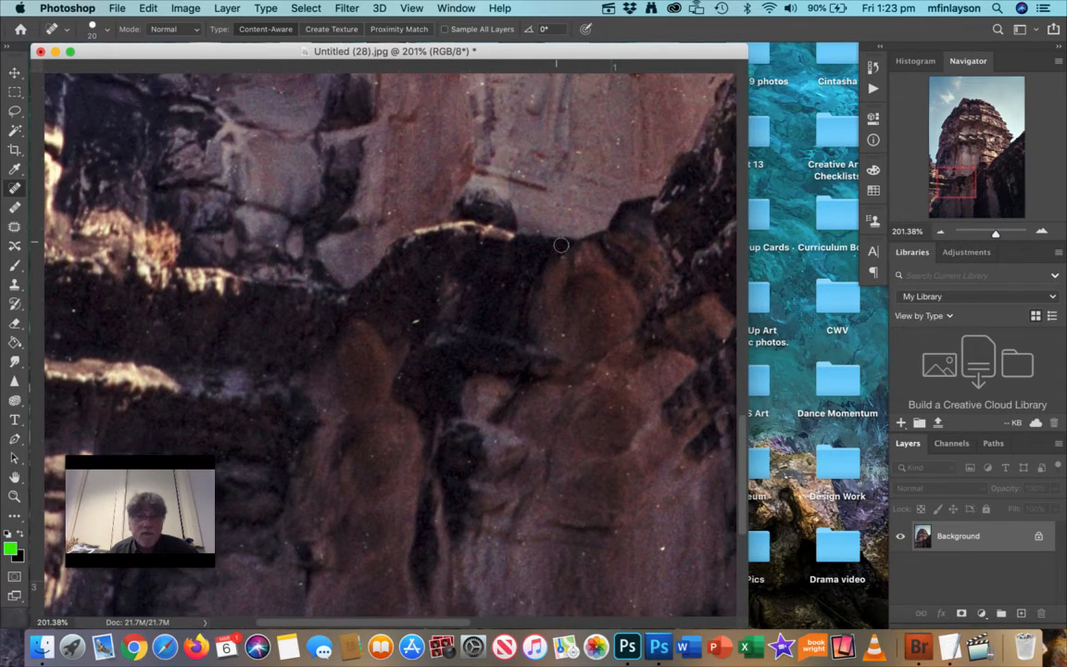
left_click(419, 324)
Step: Heal the two short white scratches near the upper cloud and the long thin horizontal scratch in the sky above the tower
scroll(599, 355, "up", 10)
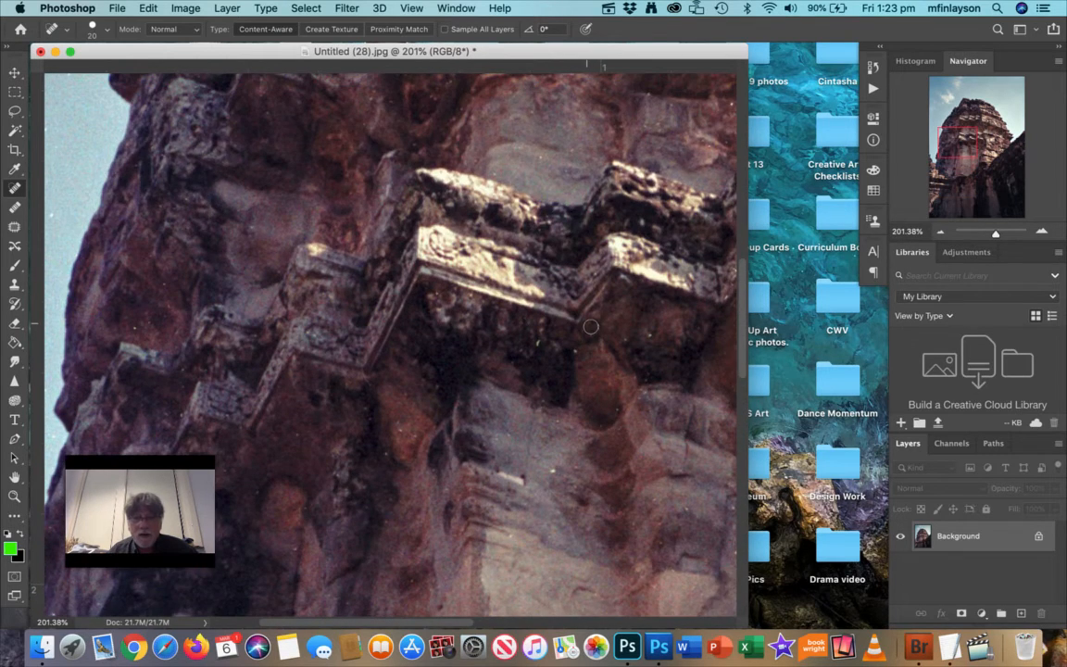
scroll(591, 326, "down", 3)
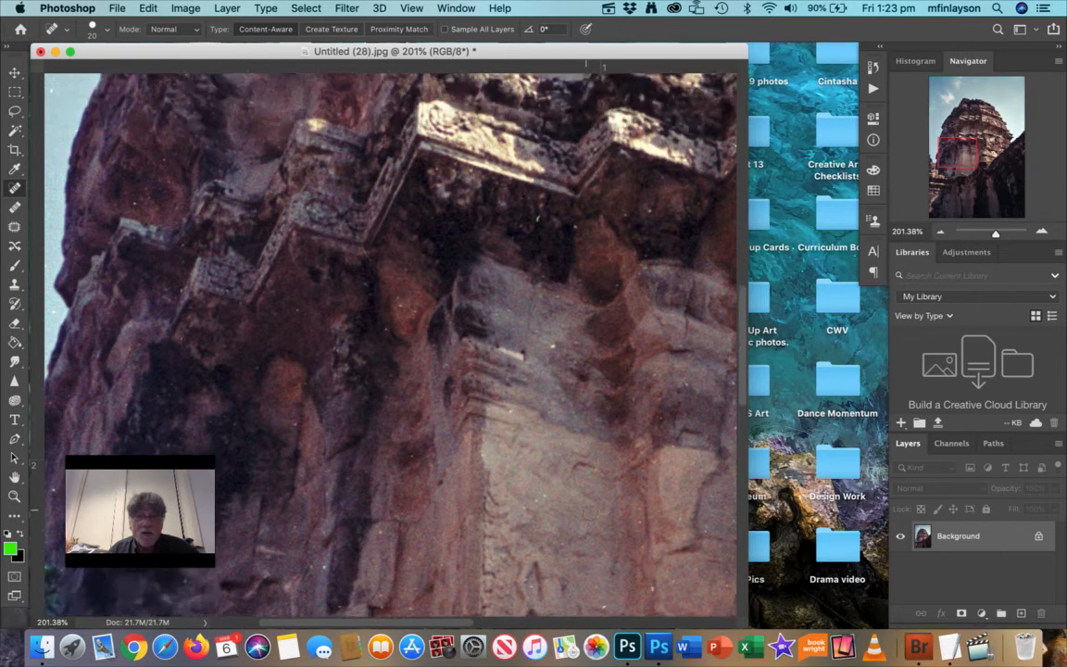
scroll(554, 429, "up", 15)
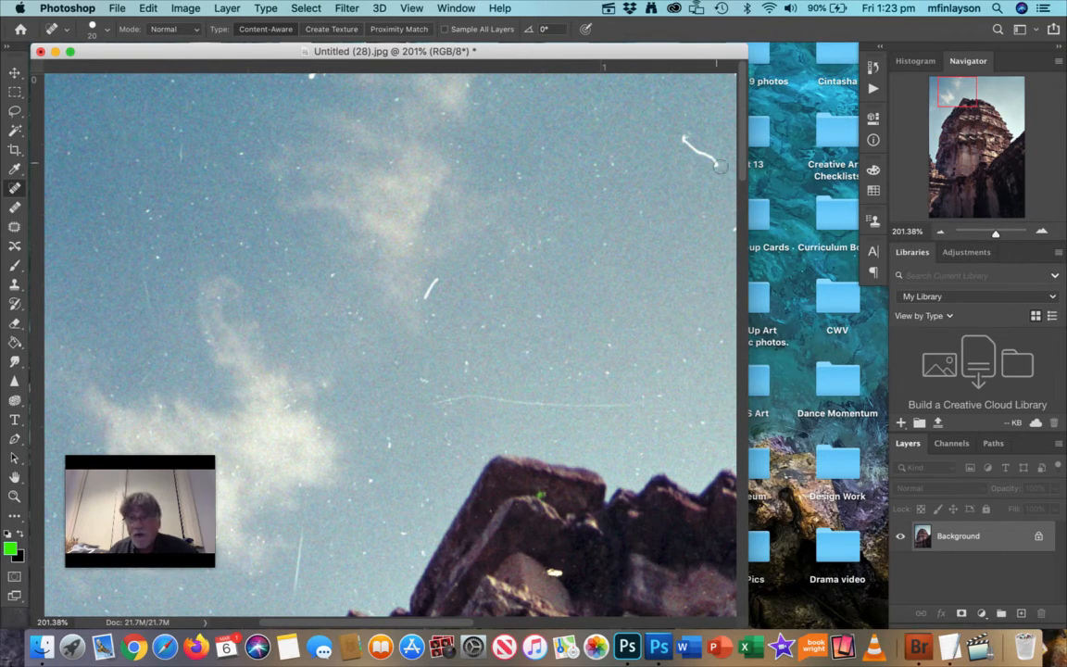
left_click_drag(716, 163, 681, 140)
left_click_drag(441, 276, 419, 311)
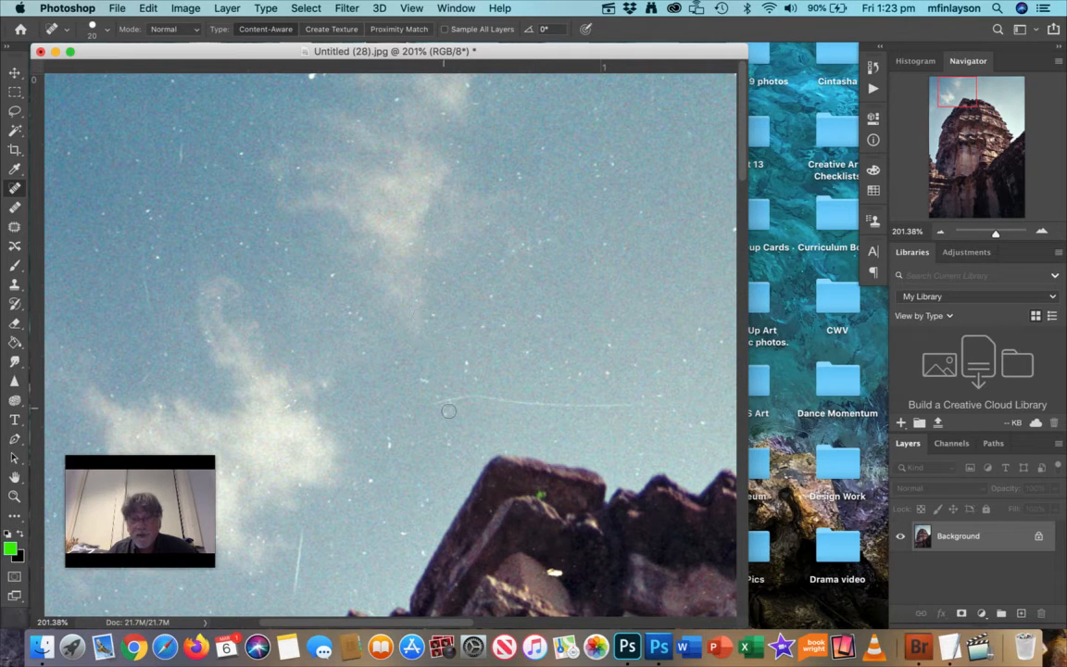
mouse_move(431, 405)
left_mouse_down()
mouse_move(485, 398)
mouse_move(657, 403)
left_mouse_up()
Step: Heal the thin vertical scratch below the left cloud, the large white speck in the right-hand sky and the mark left of the tower
right_click(300, 586)
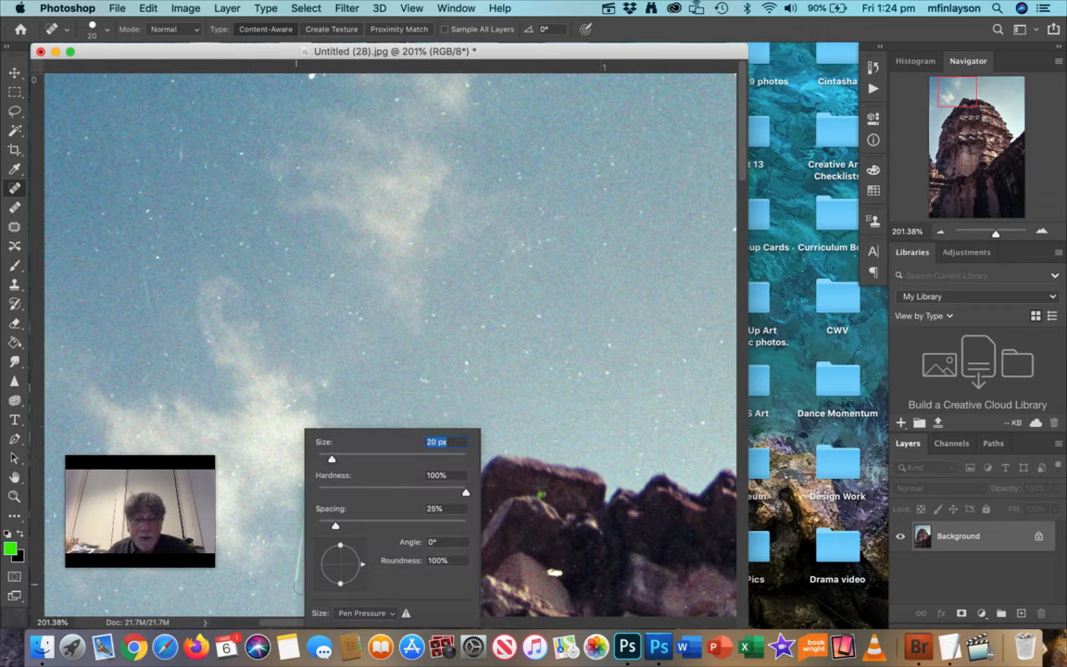
left_click(500, 363)
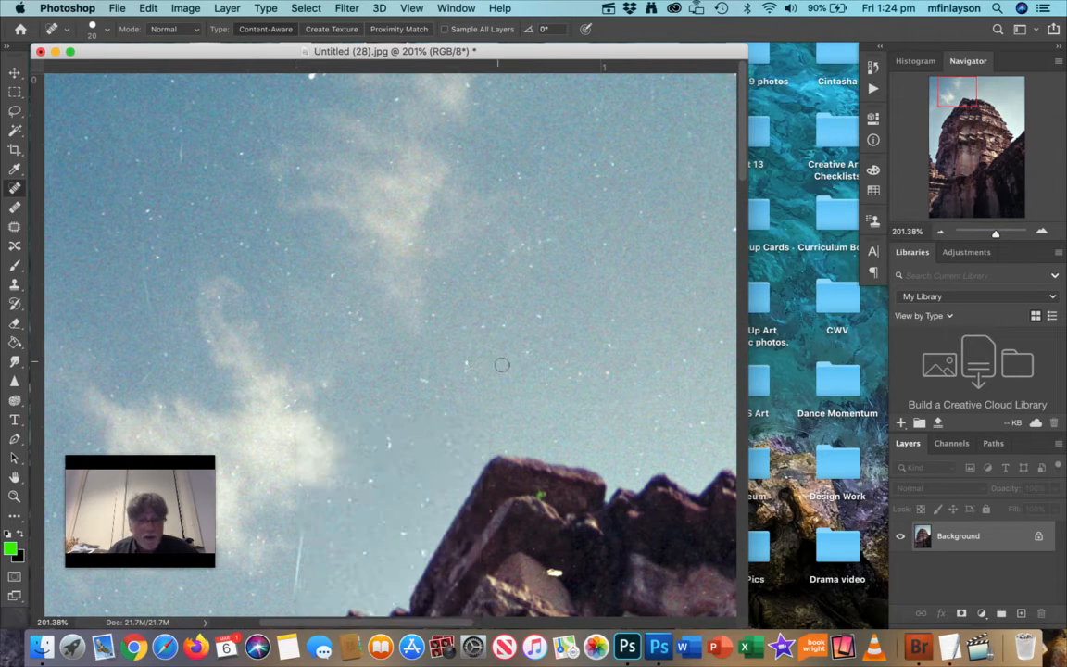
left_click_drag(302, 540, 288, 593)
left_click_drag(356, 410, 354, 406)
scroll(593, 231, "right", 10)
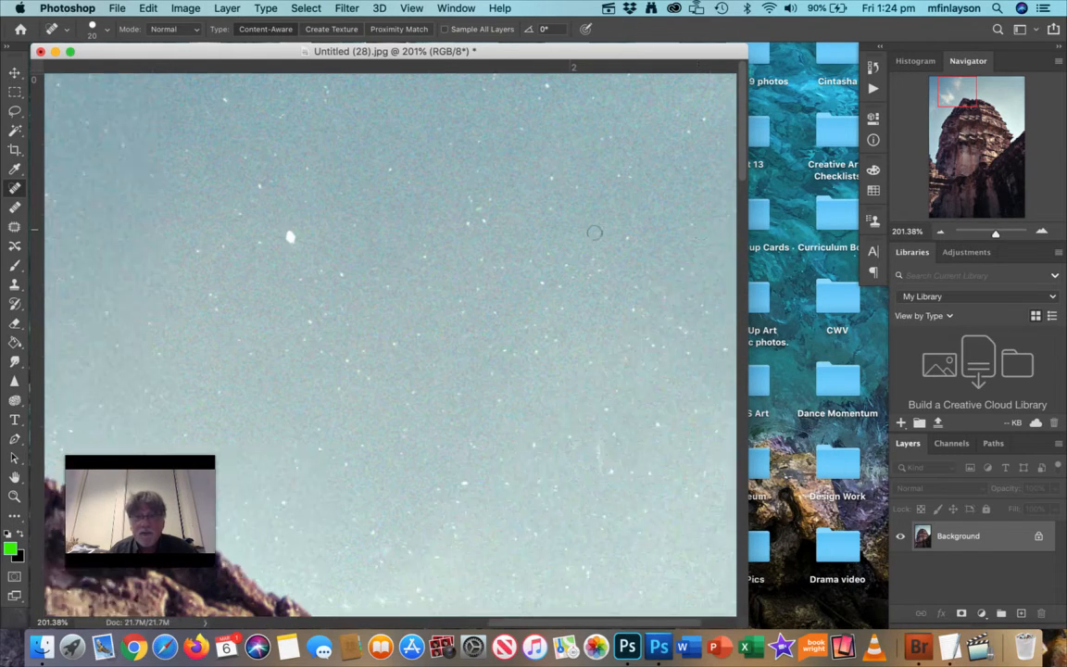
left_click_drag(183, 237, 185, 240)
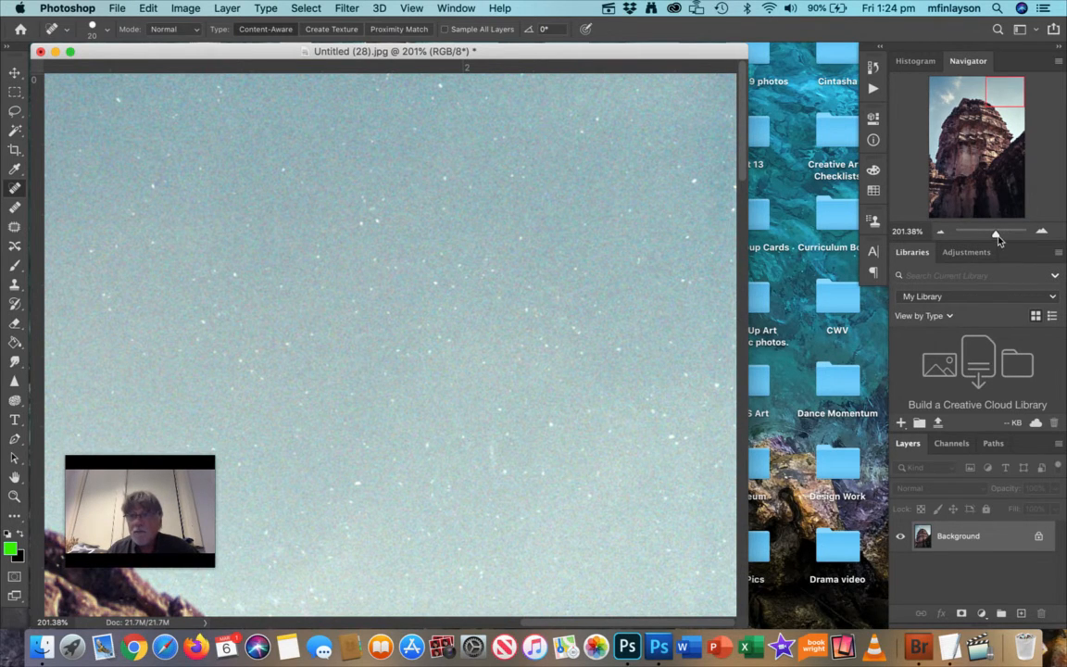
mouse_move(996, 233)
left_mouse_down()
mouse_move(979, 238)
mouse_move(989, 240)
left_mouse_up()
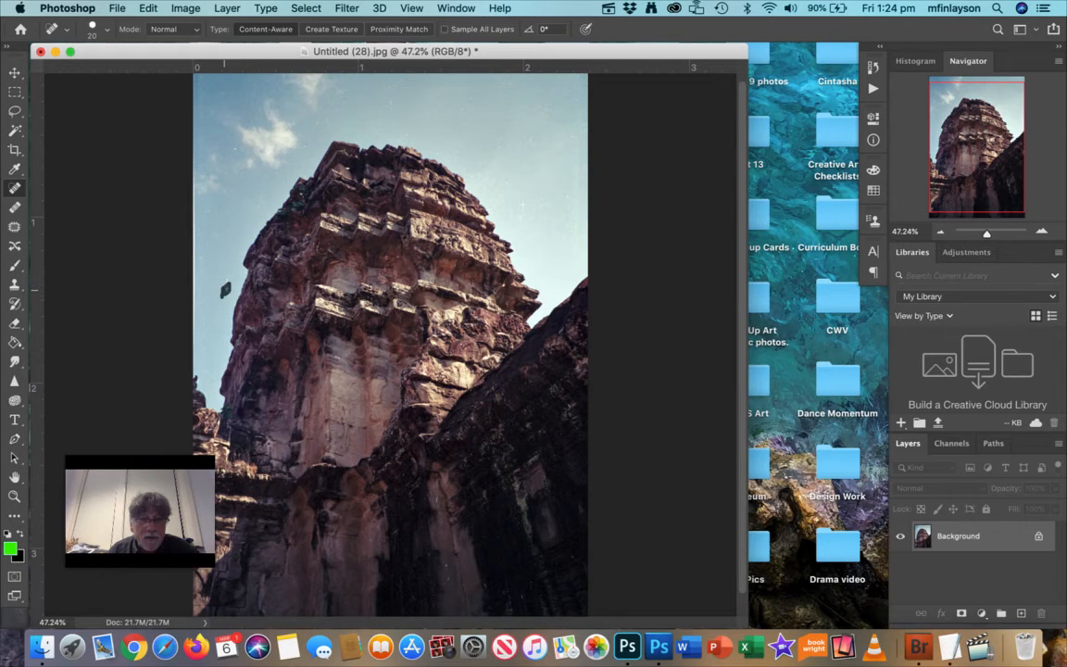
left_click(224, 289)
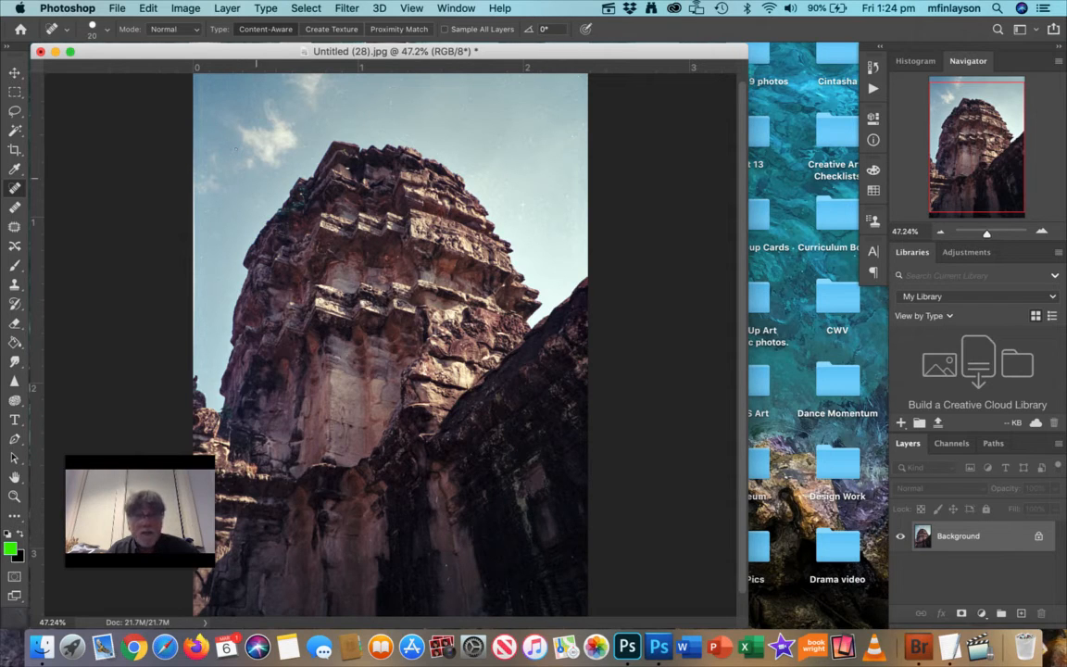
Step: Set the healing brush size to 39 px and heal marks in the sky above and to the right of the tower
left_click(106, 29)
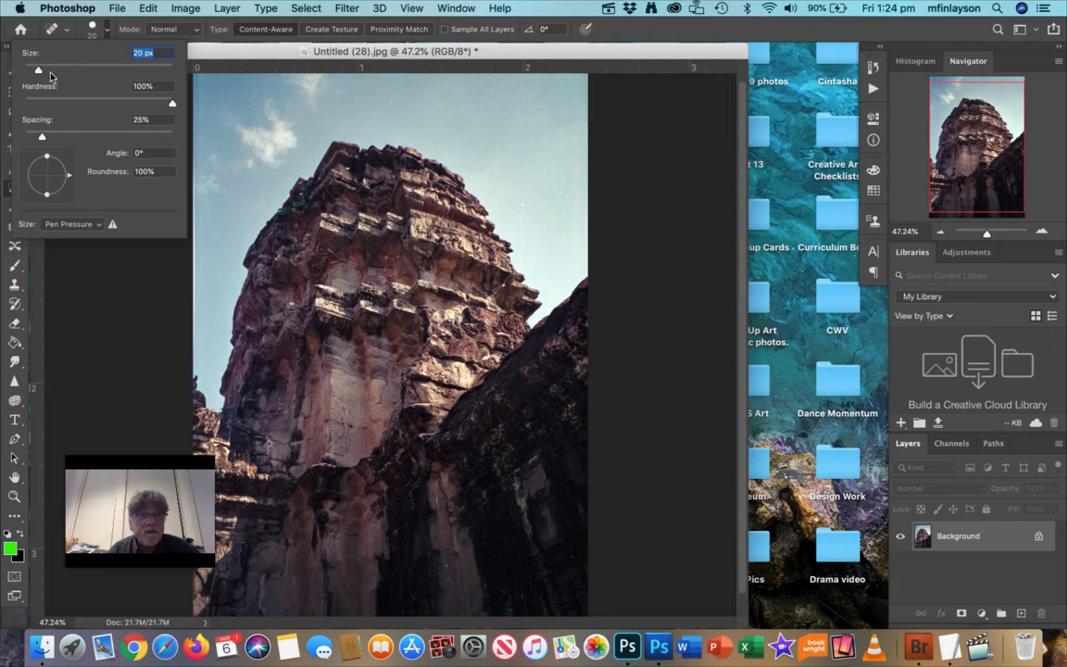
left_click_drag(38, 71, 52, 69)
left_click(326, 123)
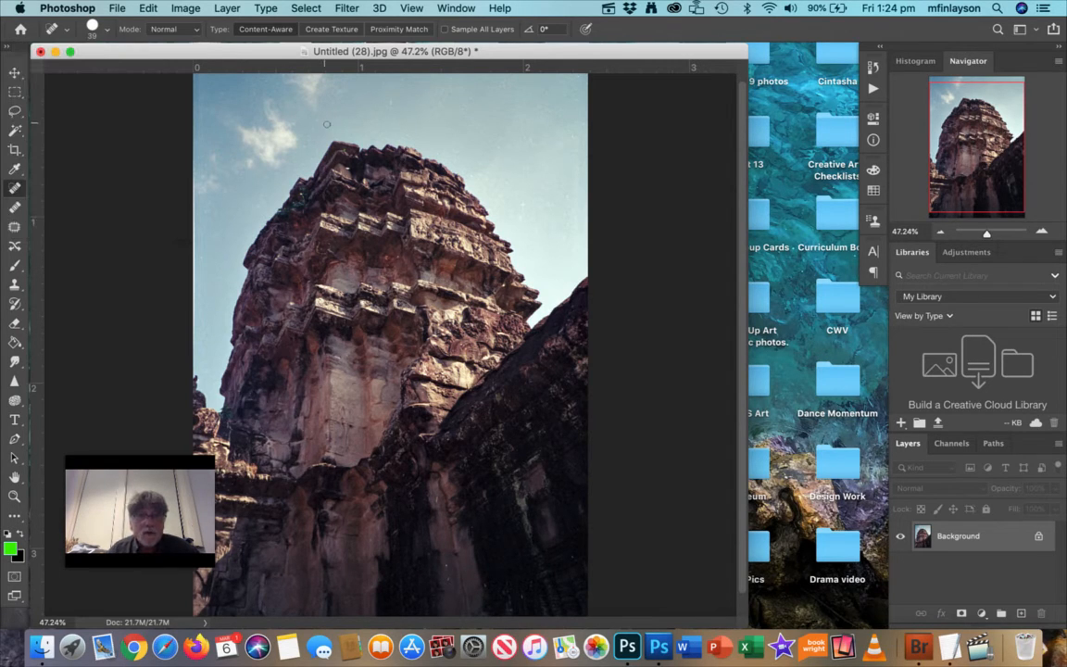
left_click(397, 113)
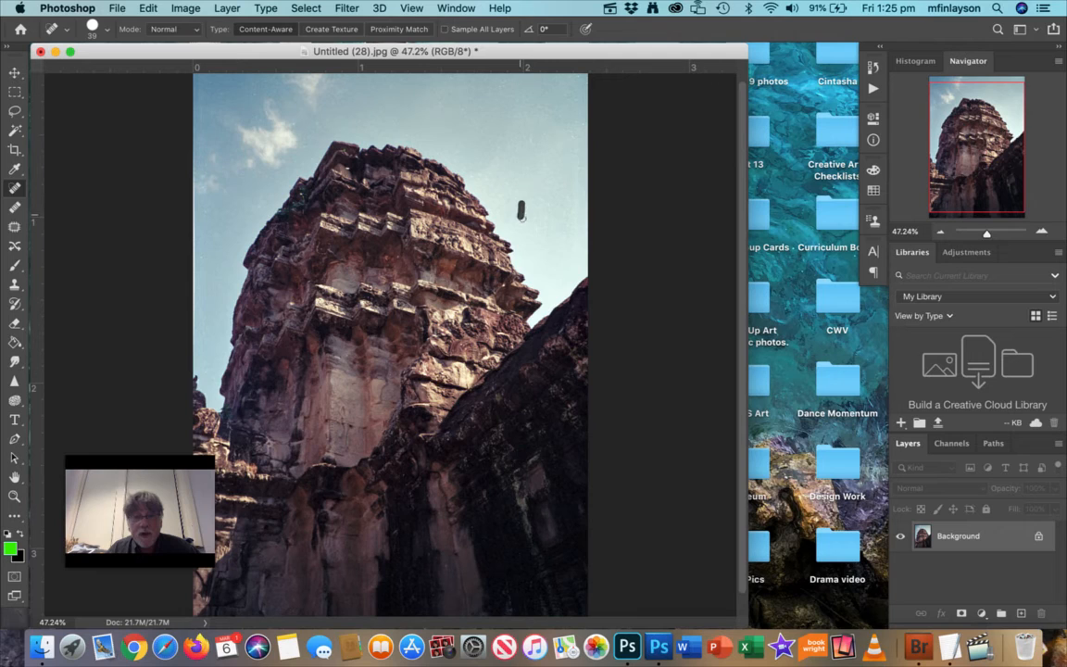
left_click_drag(520, 213, 522, 216)
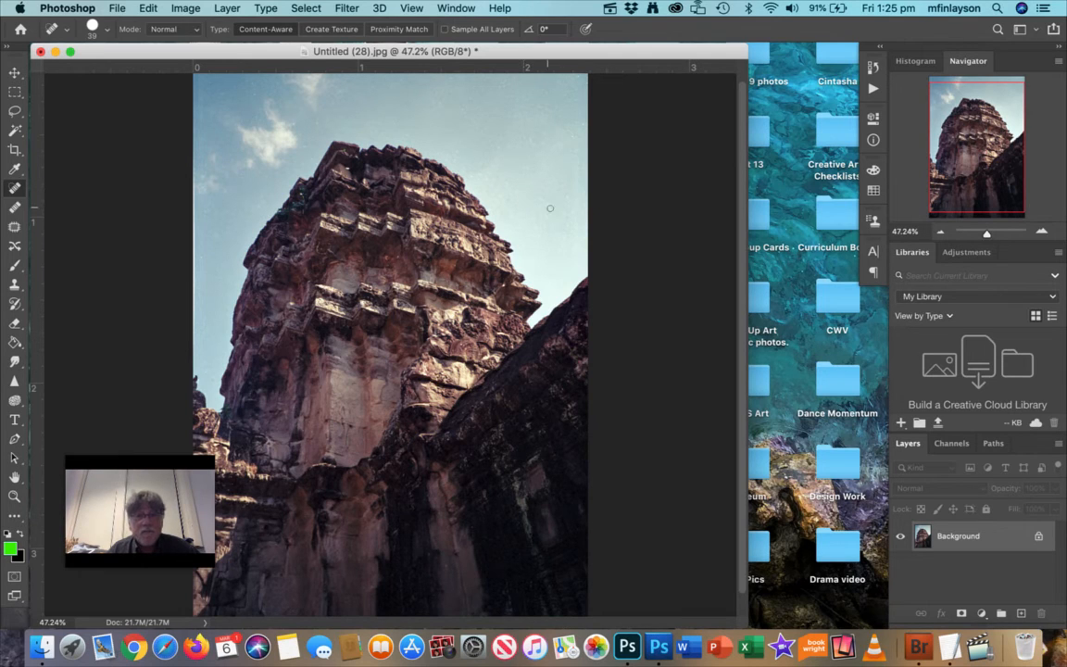
Step: Try the Auto Color correction on the temple photo and undo it
scroll(506, 196, "down", 2)
scroll(506, 194, "up", 3)
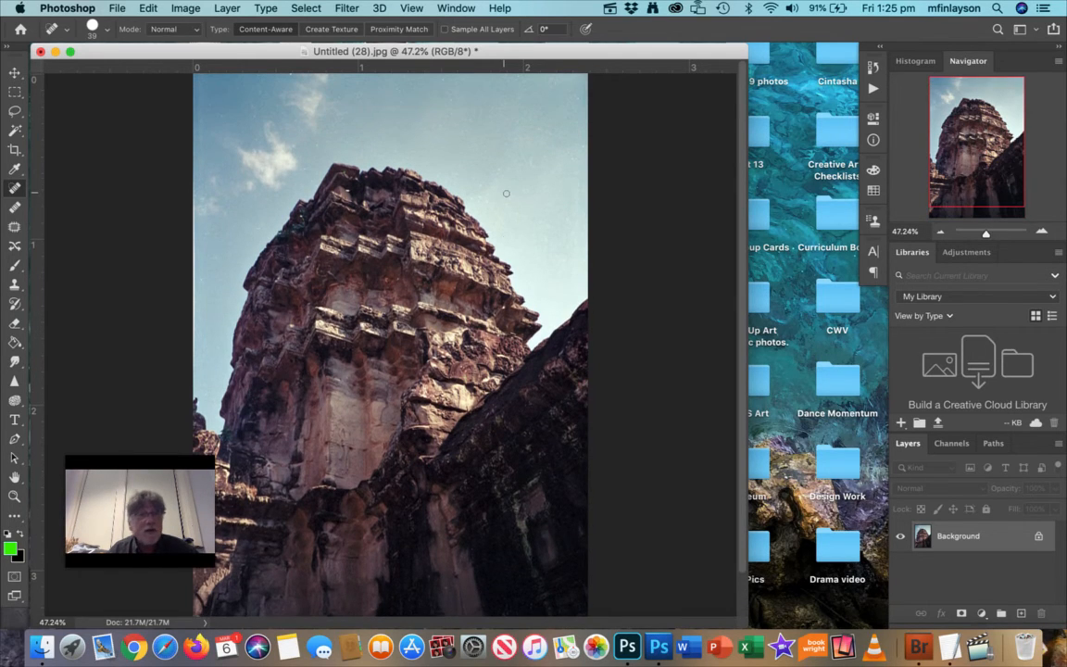
left_click(187, 9)
mouse_move(217, 57)
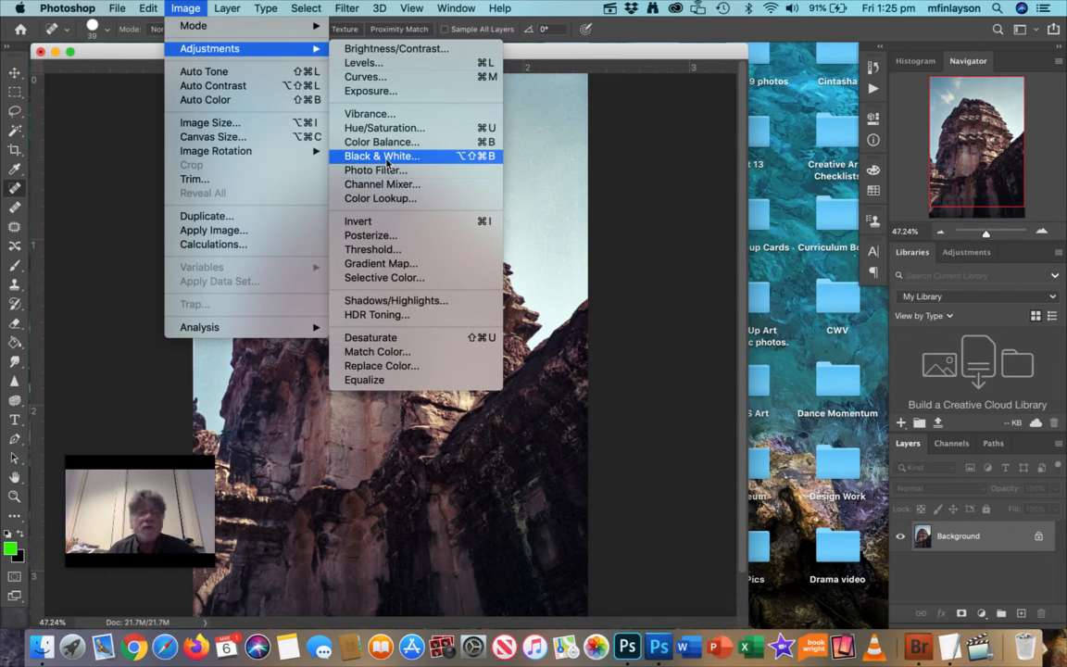
left_click(218, 99)
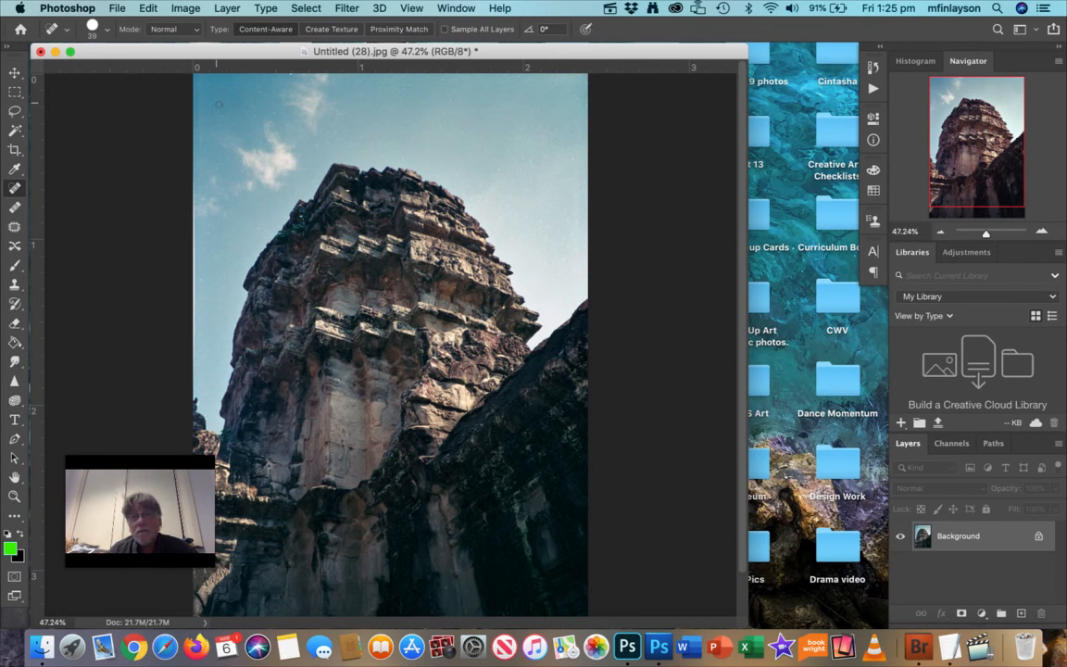
left_click(146, 9)
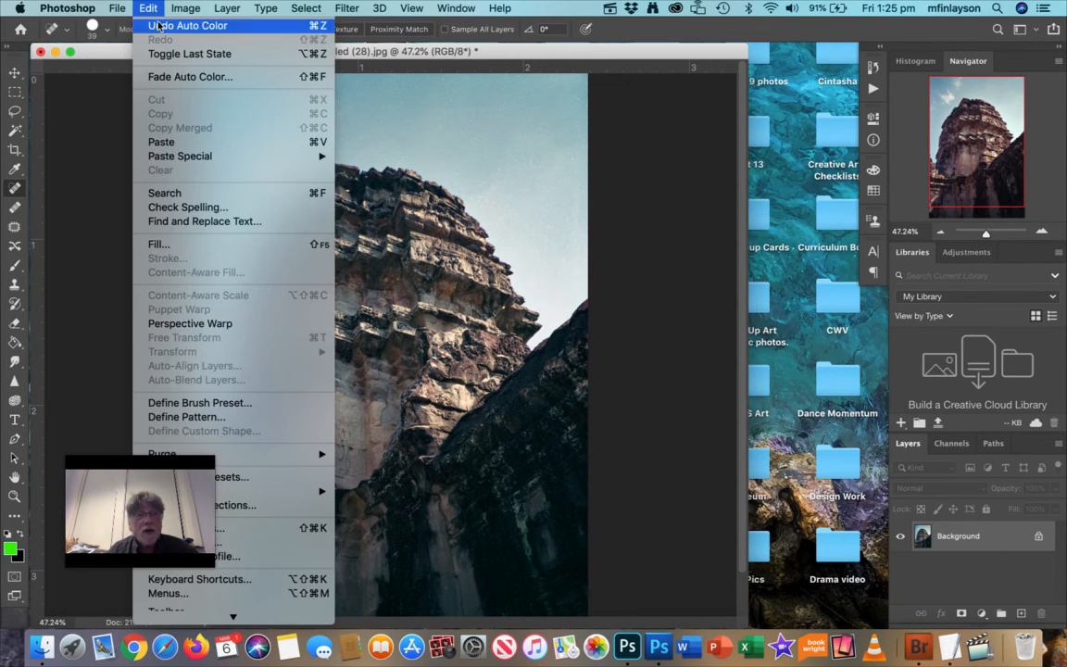
left_click(161, 26)
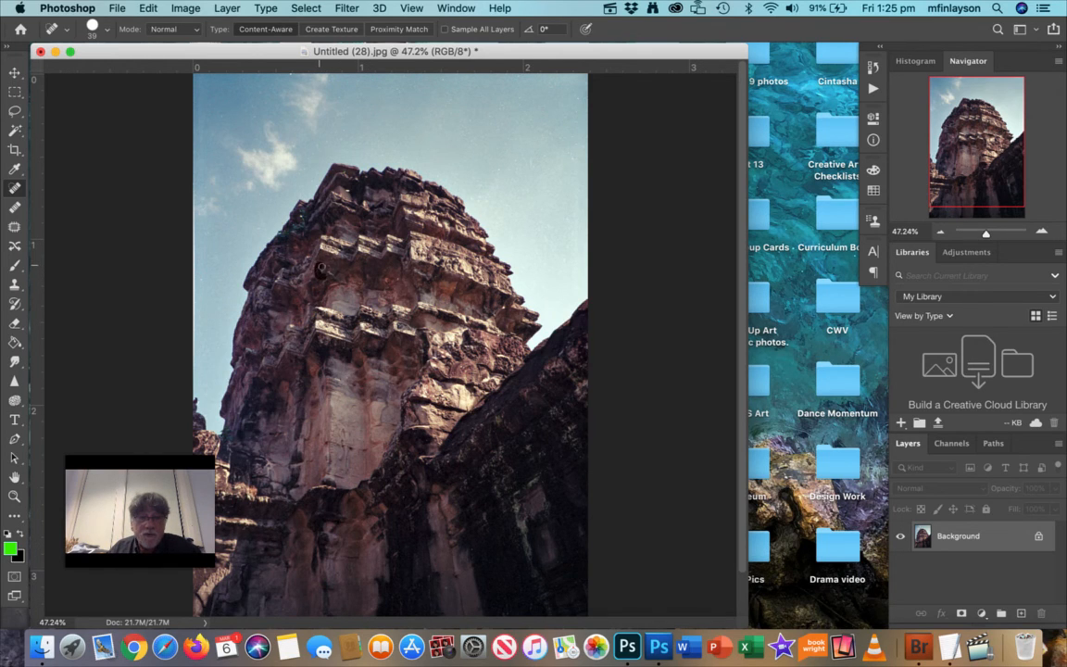
Step: Heal a small spot on the upper left part of the tower's stonework
left_click(320, 270)
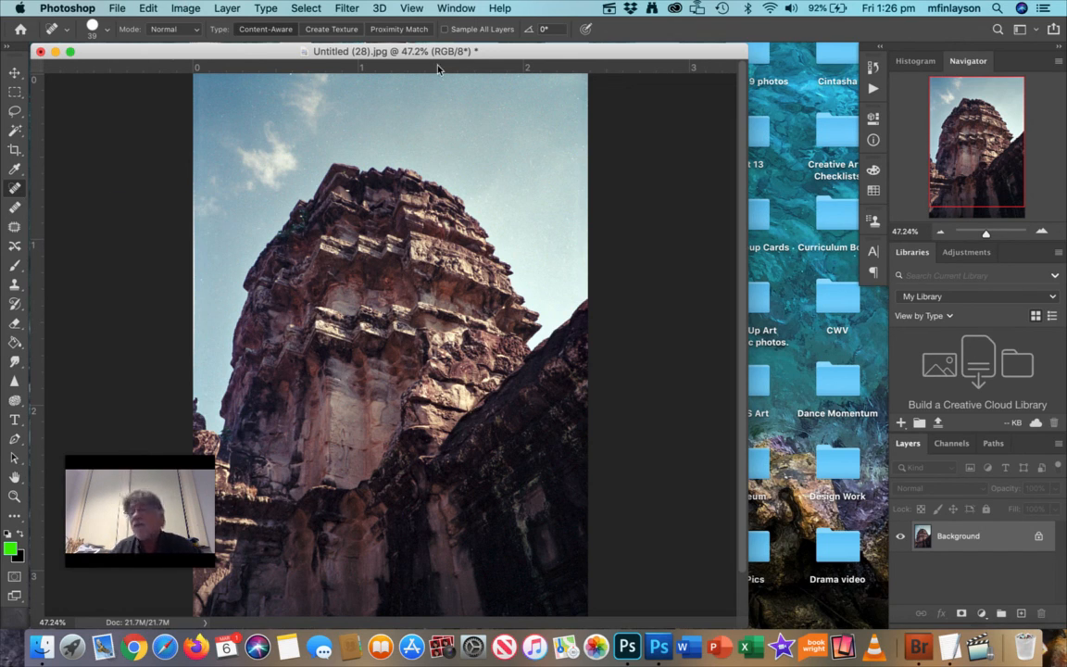
left_click(610, 9)
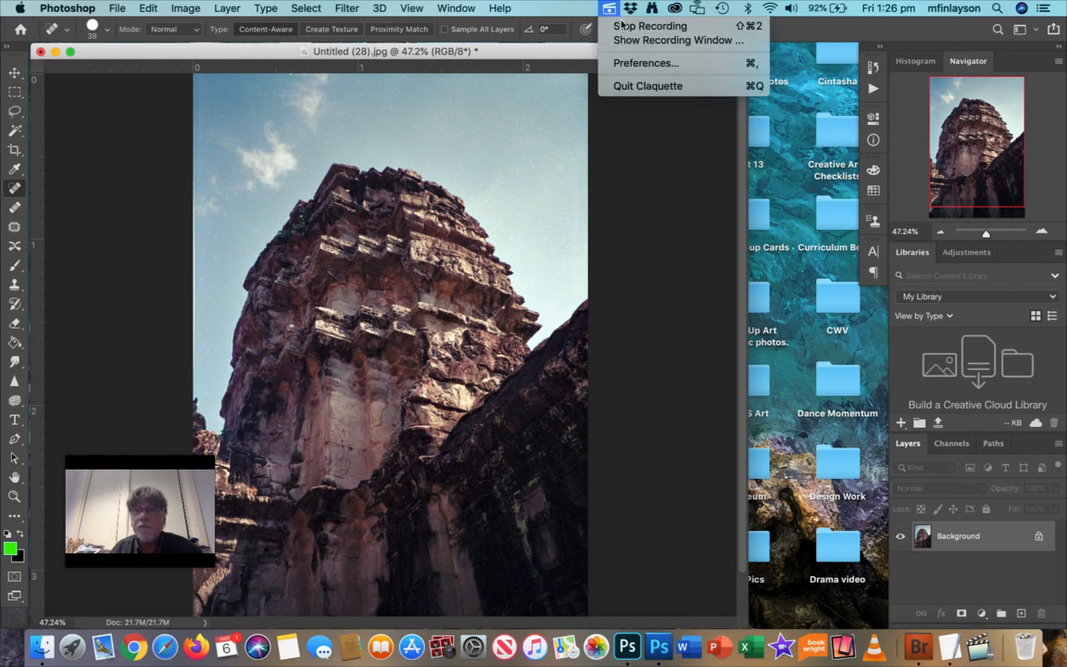